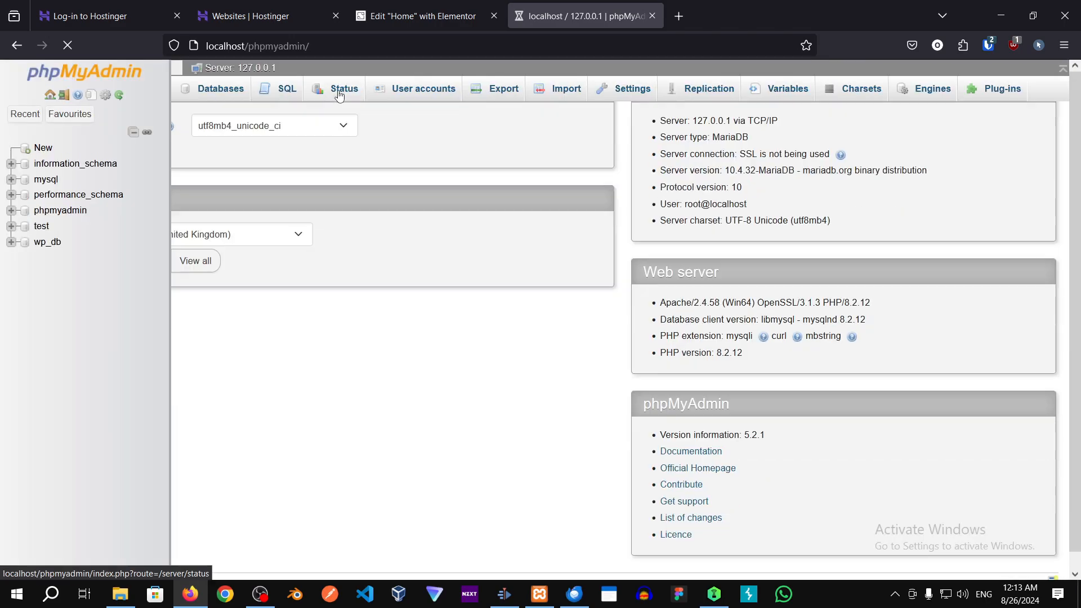
Step: Start a new phpMyAdmin user account with the user name wp_db_backup
click(400, 92)
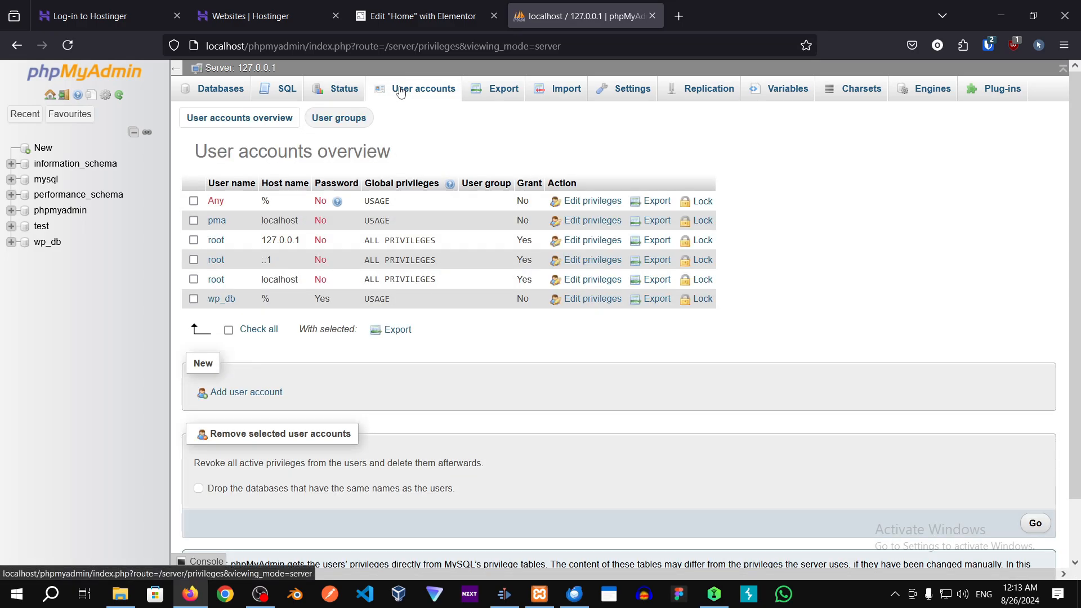
click(256, 394)
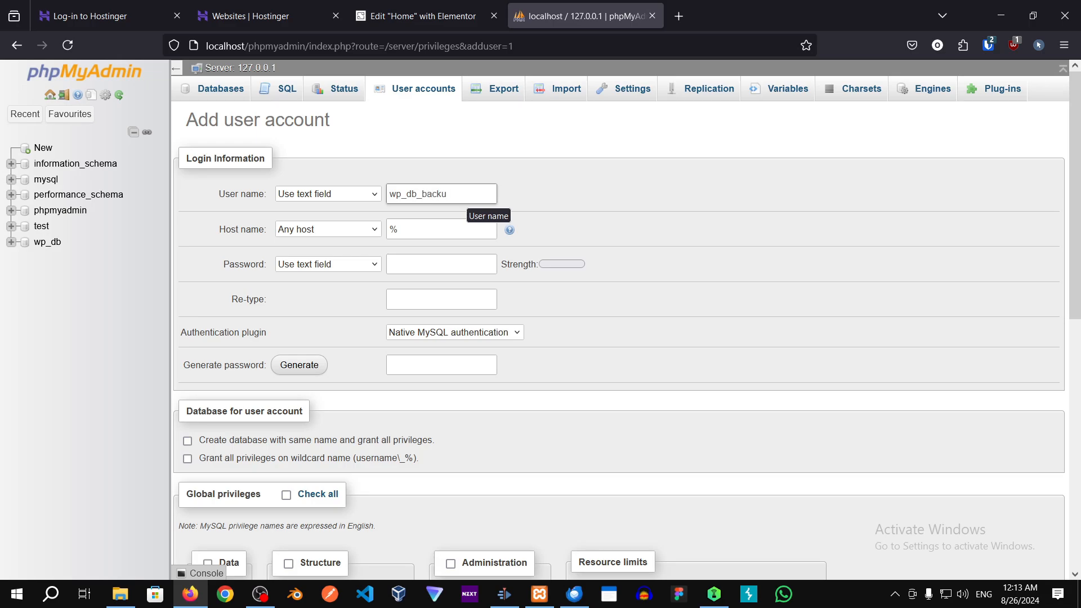
text(p)
key(ctrl+a)
Step: Enter and re-type the account password, and enable both the same-name database creation and the wildcard name privileges
click(441, 262)
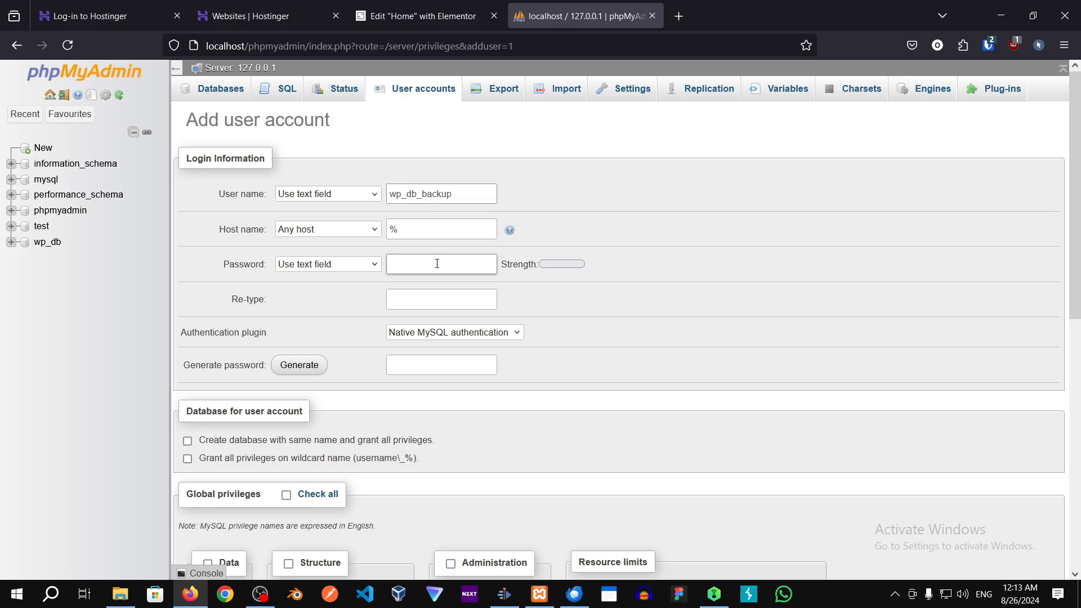
text(passwor)
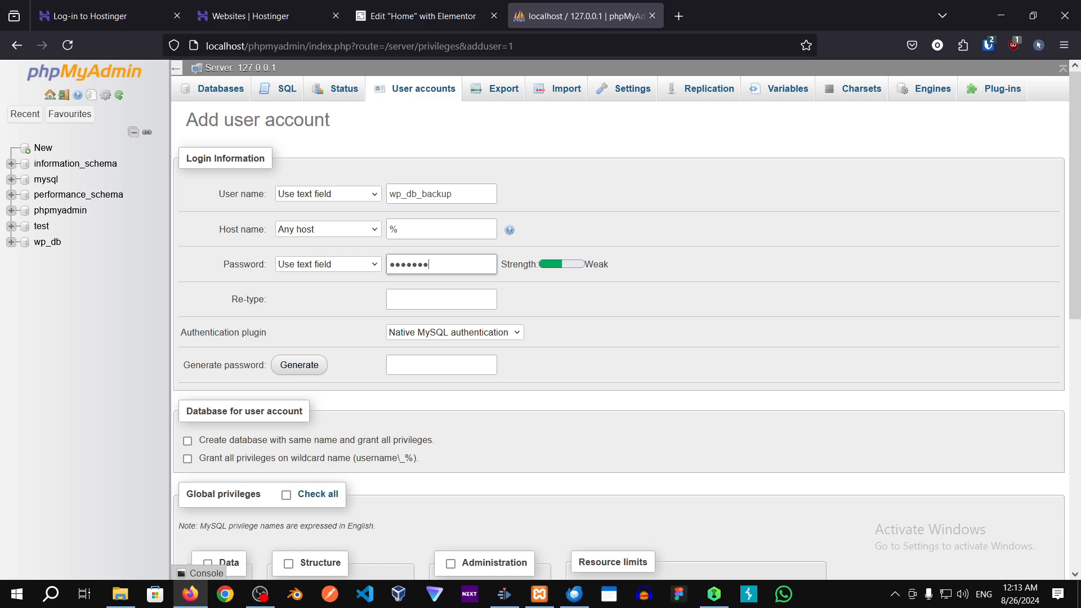
text(•••••)
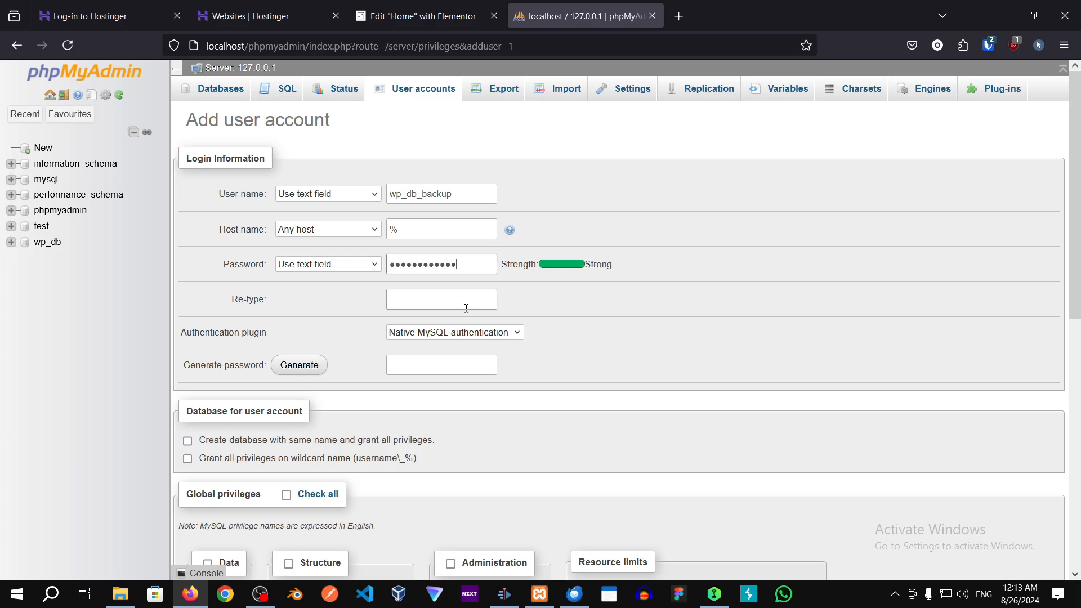
click(470, 304)
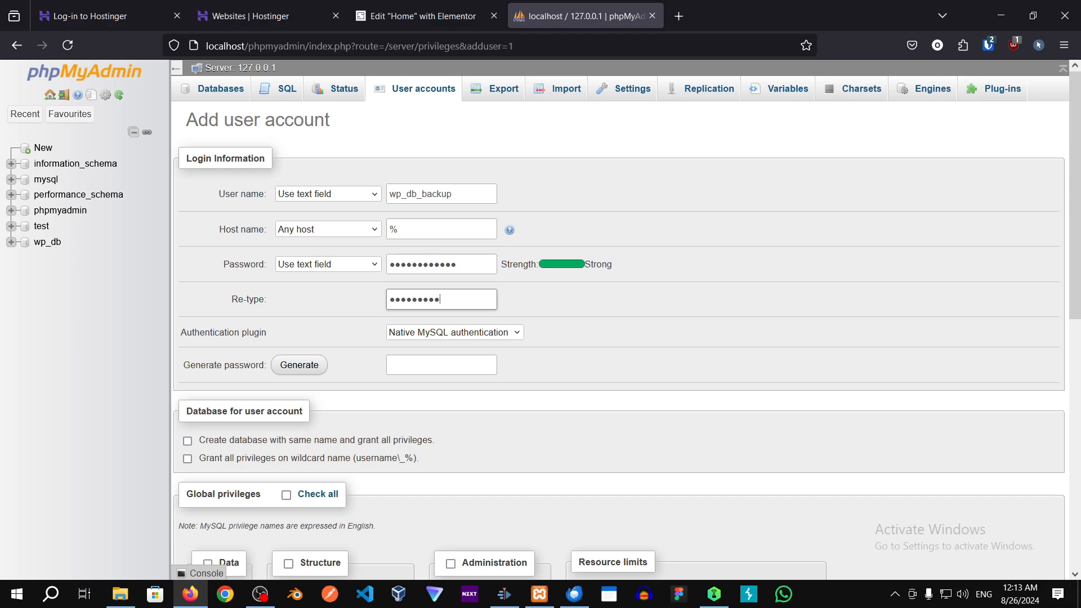
click(209, 444)
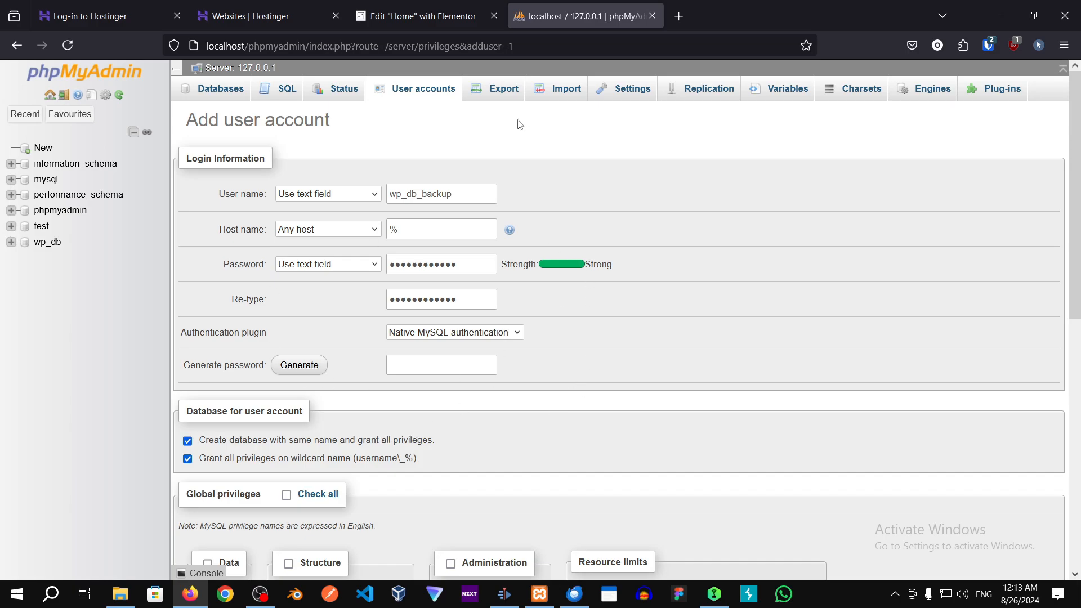
Step: Copy the user name wp_db_backup into the address bar of a new browser tab and return to the account form
double_click(449, 186)
key(ctrl+c)
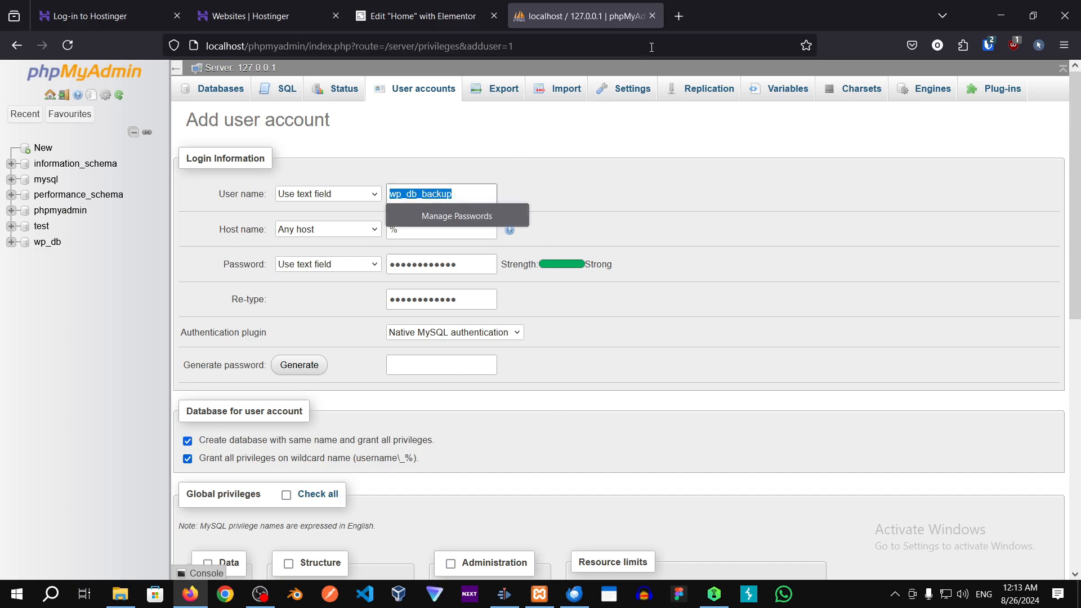
click(678, 15)
key(ctrl+v)
click(551, 20)
Step: Review the account's privilege options, leave the global privileges unselected, and create the user account
scroll(619, 366, down, 8)
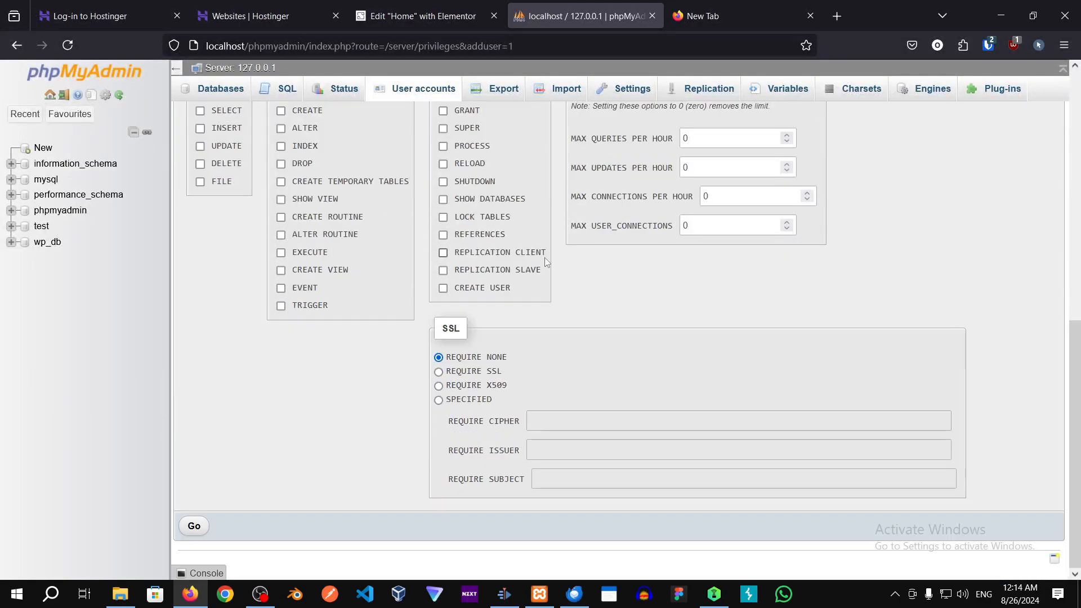
scroll(545, 258, up, 6)
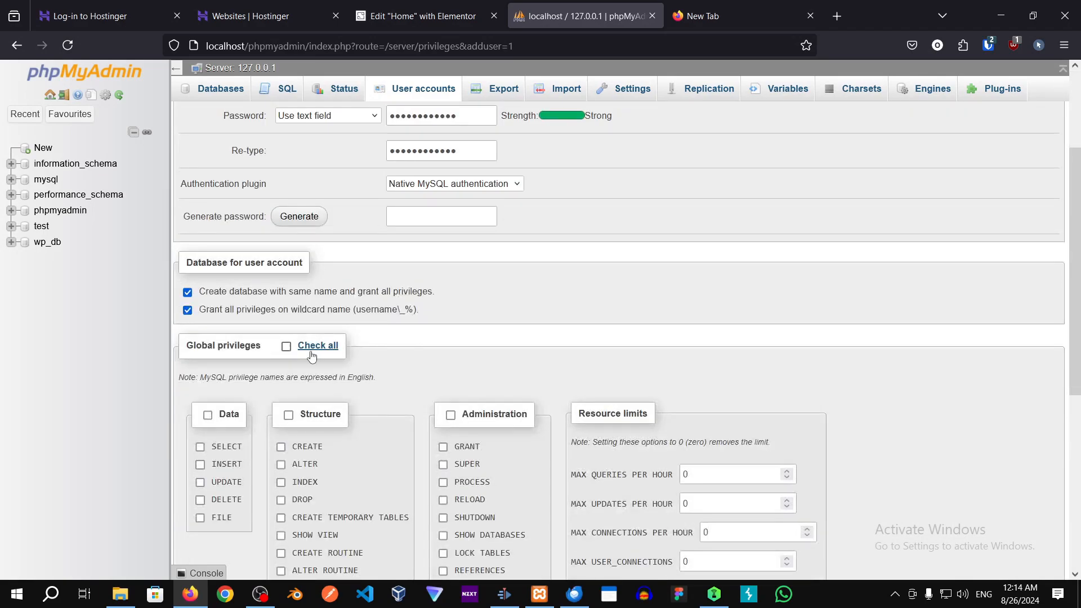
scroll(311, 356, up, 3)
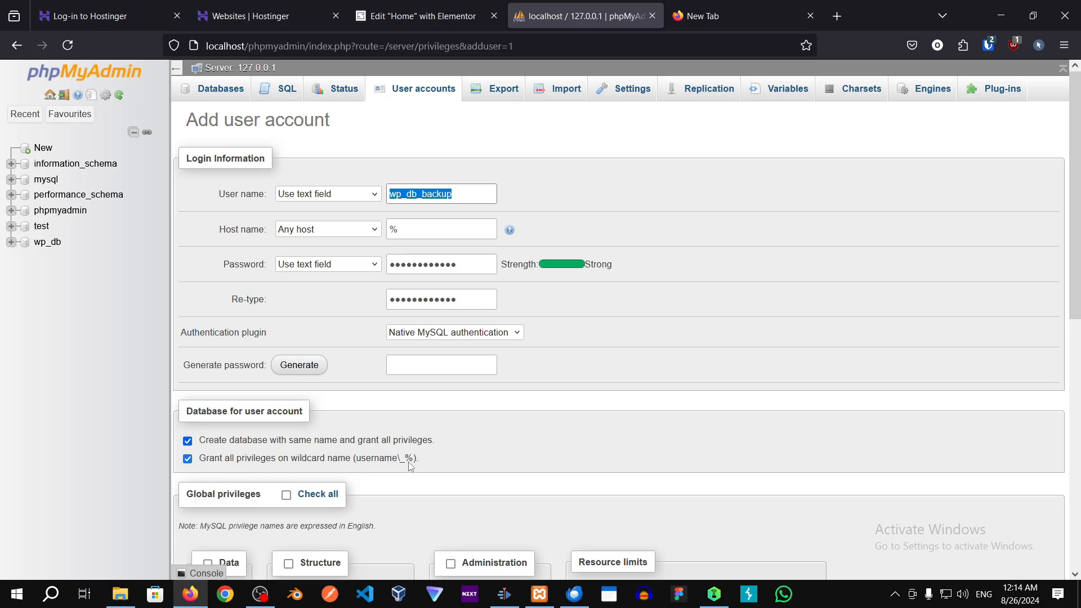
scroll(418, 460, down, 9)
click(198, 524)
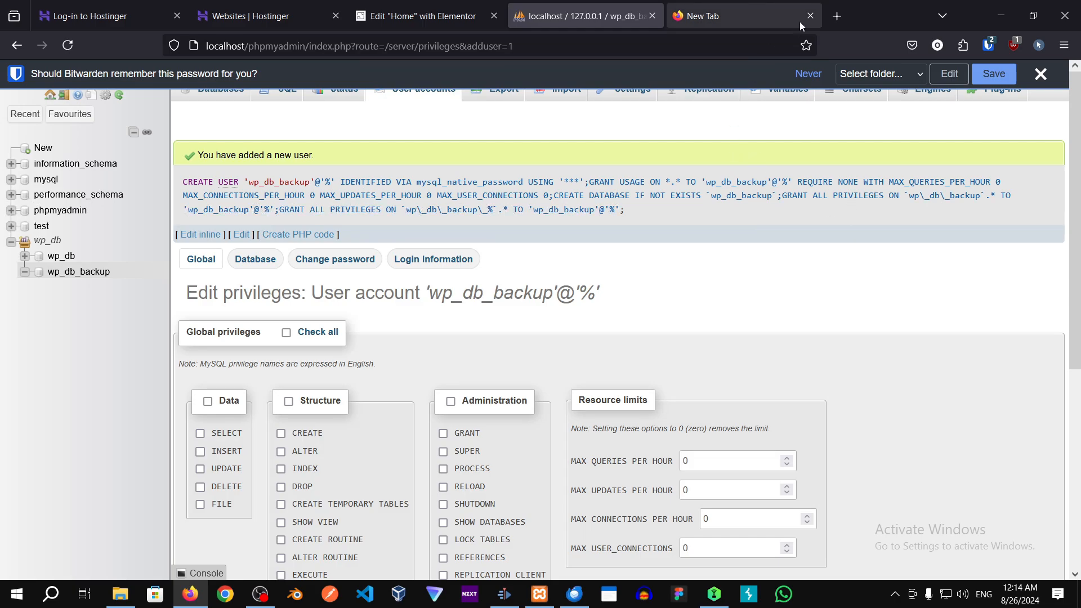
Step: Close the phpMyAdmin page and open the Get WordPress download page from wordpress.org in a new tab
click(653, 16)
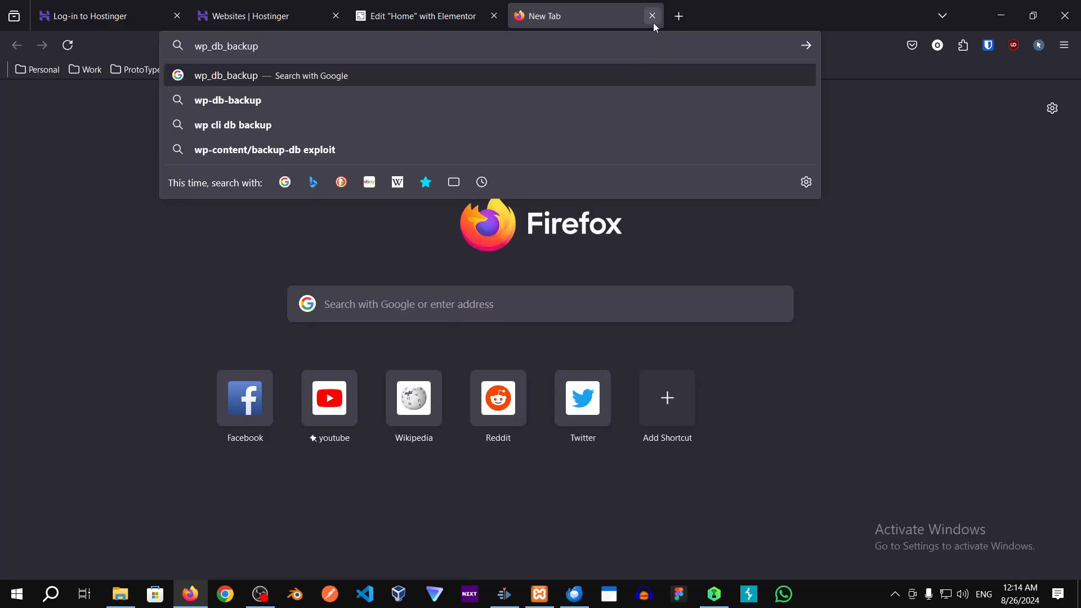
click(678, 17)
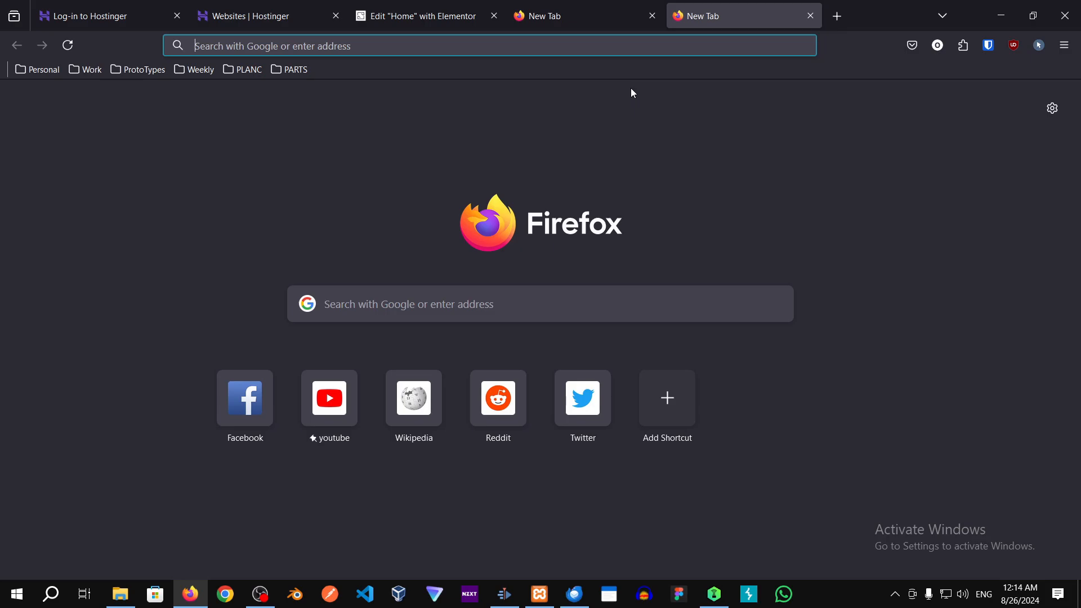
text(wordpress.org/)
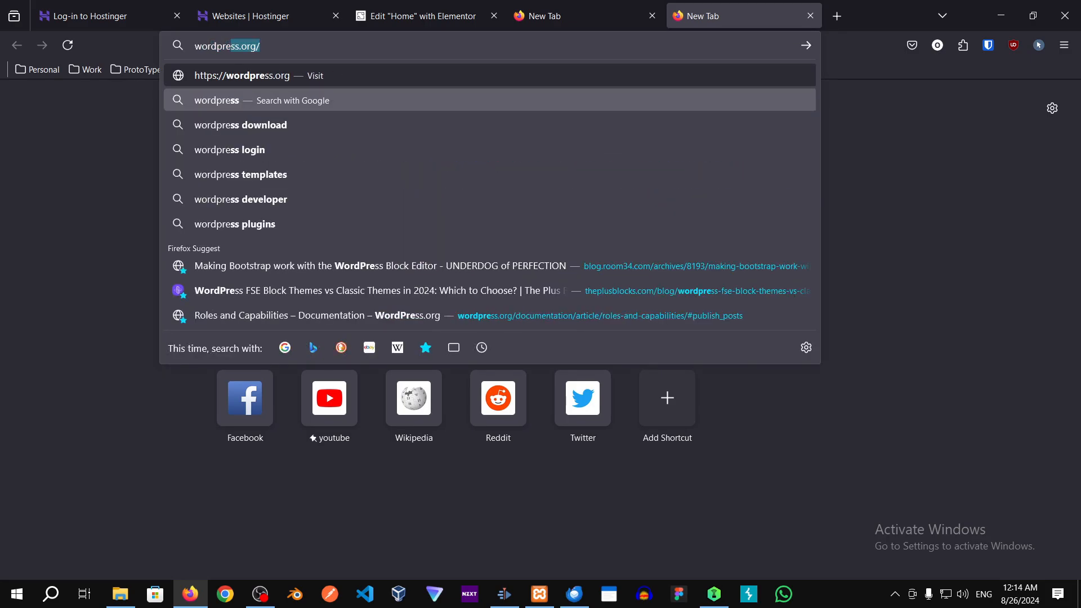
key(Return)
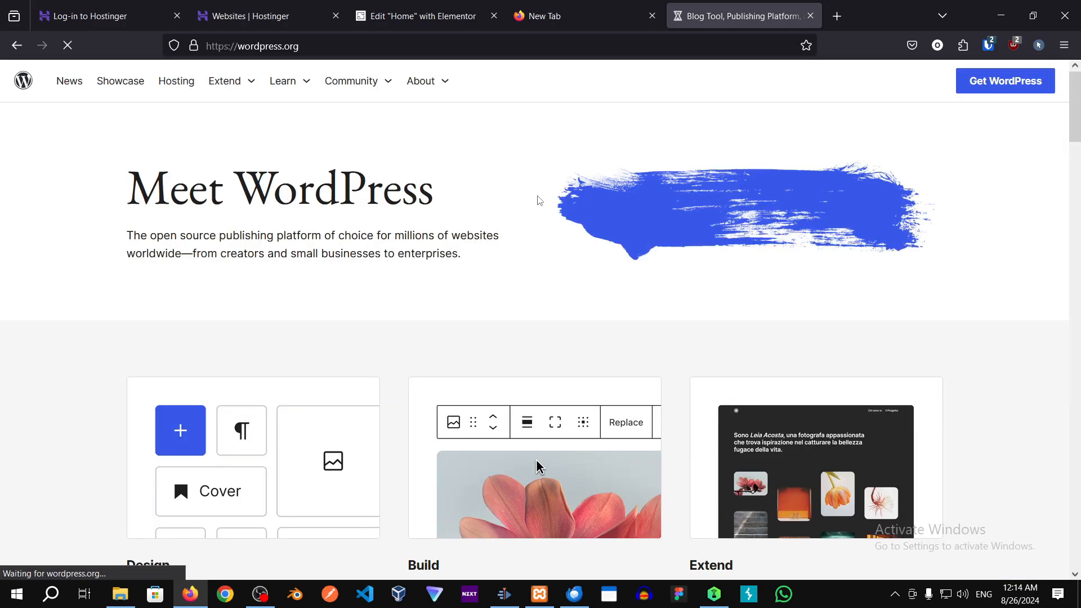
click(978, 81)
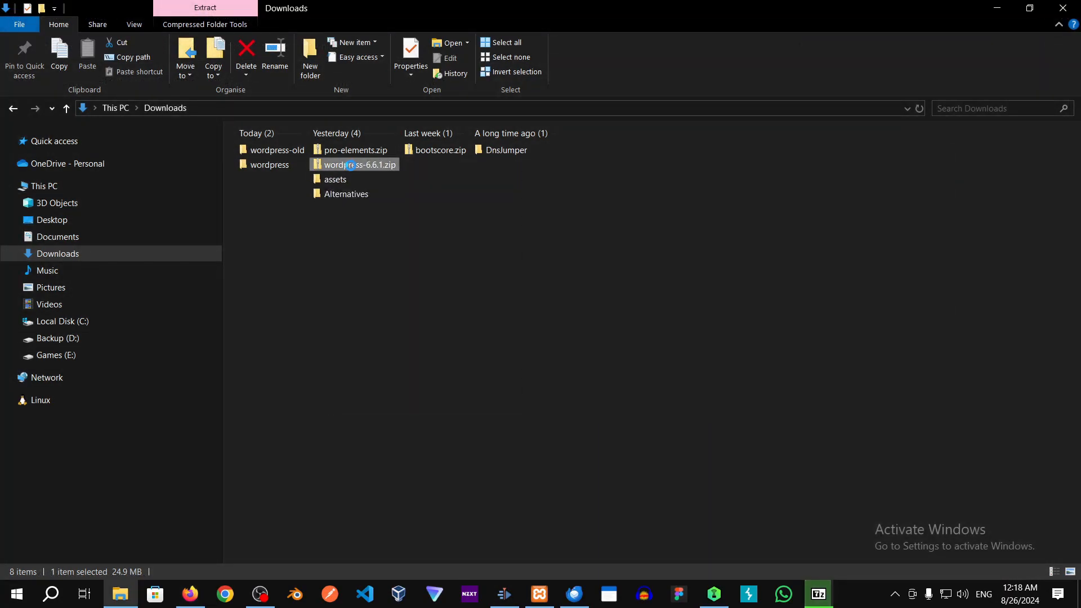
right_click(386, 168)
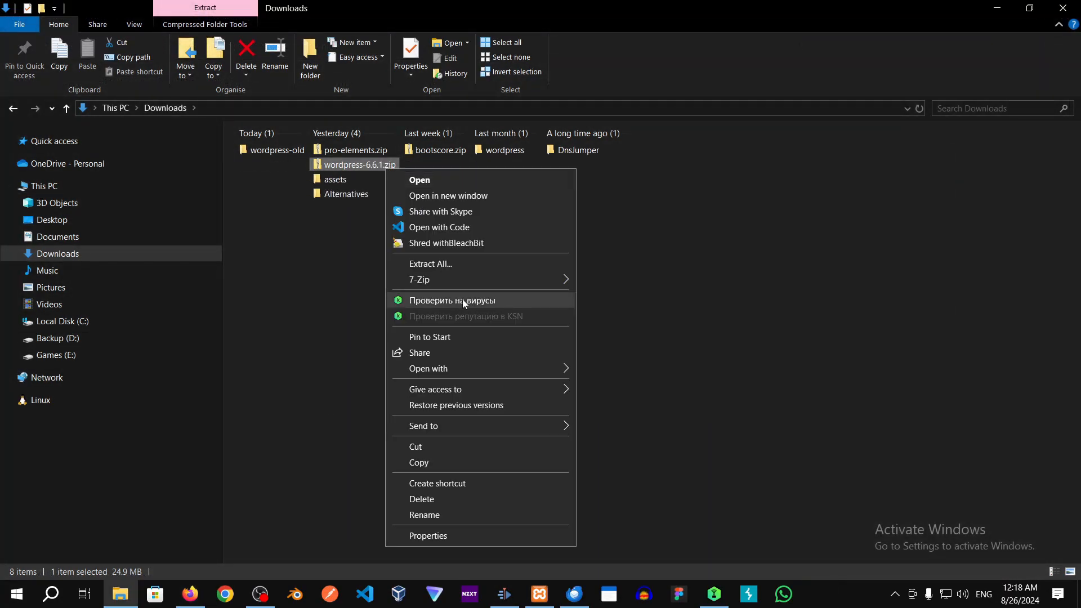
key(Escape)
right_click(334, 168)
mouse_move(472, 276)
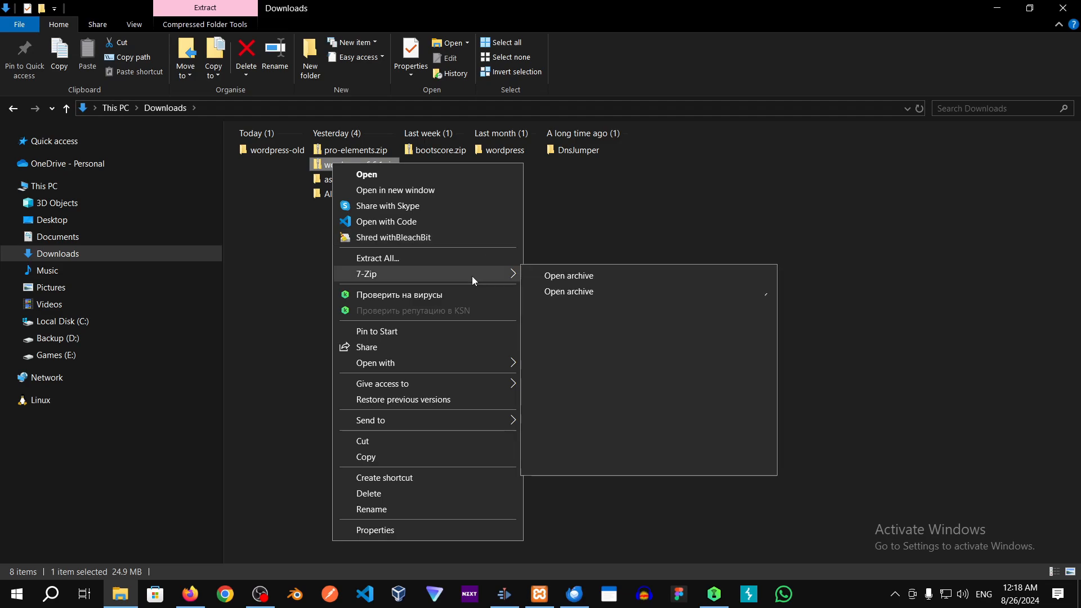
click(731, 231)
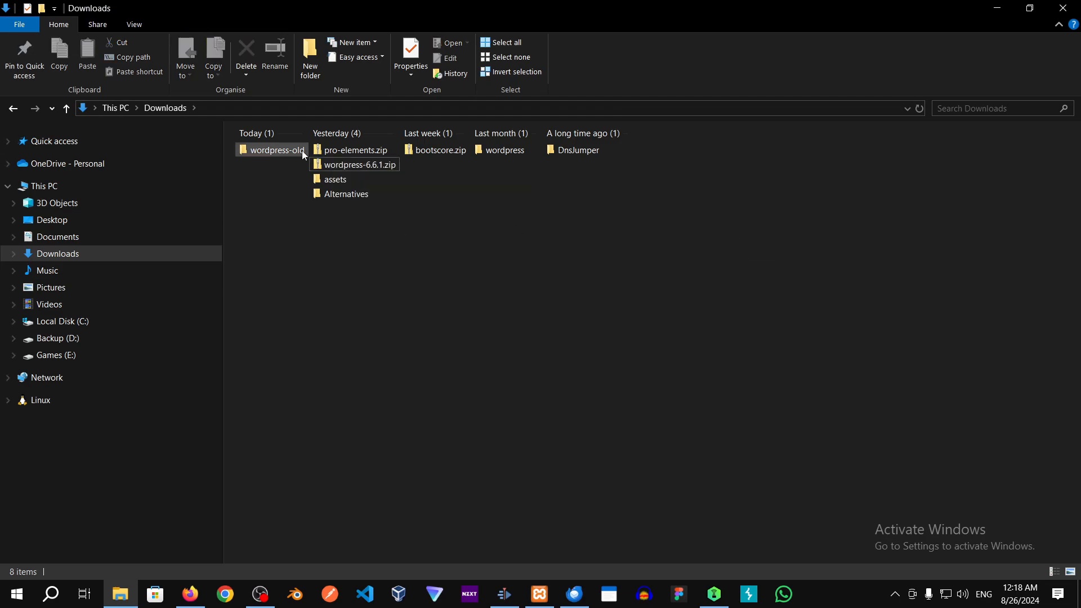
Step: Copy the wordpress folder from Downloads into the xampp\htdocs folder on Local Disk (C:)
right_click(486, 157)
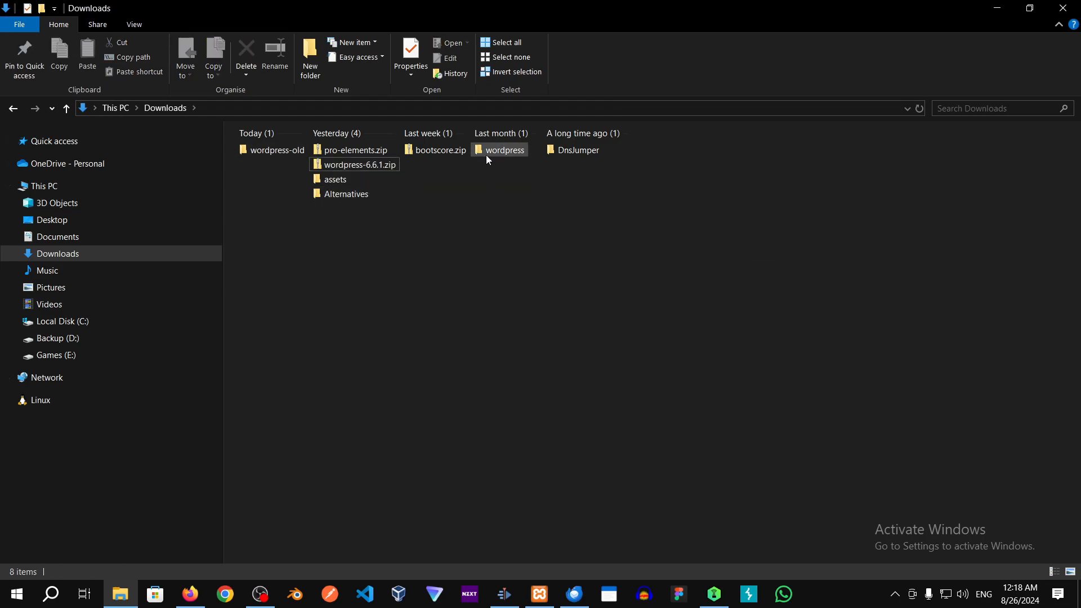
click(520, 470)
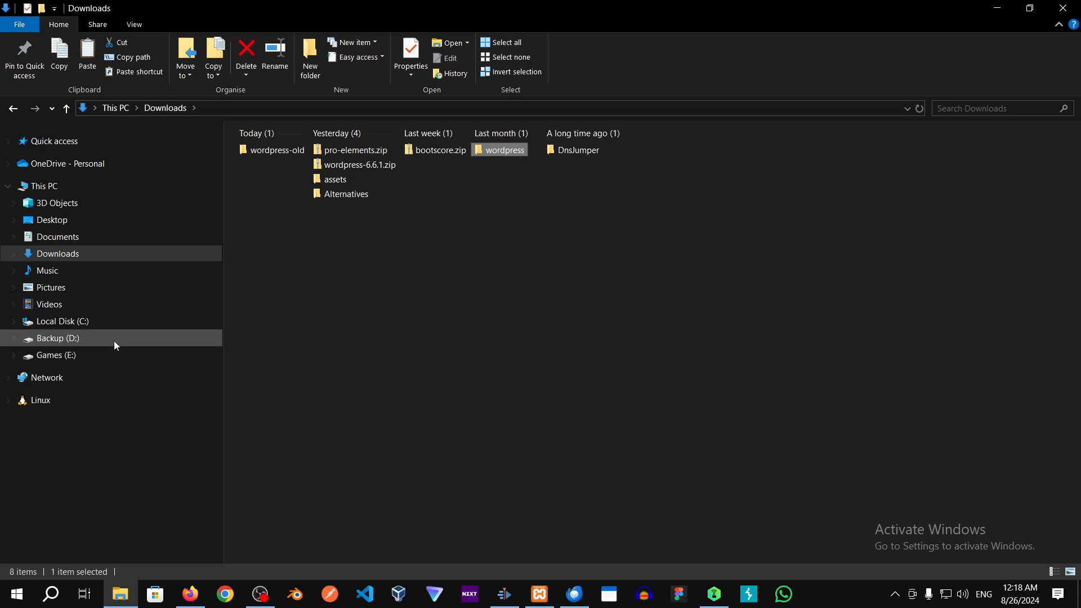
click(74, 322)
double_click(302, 319)
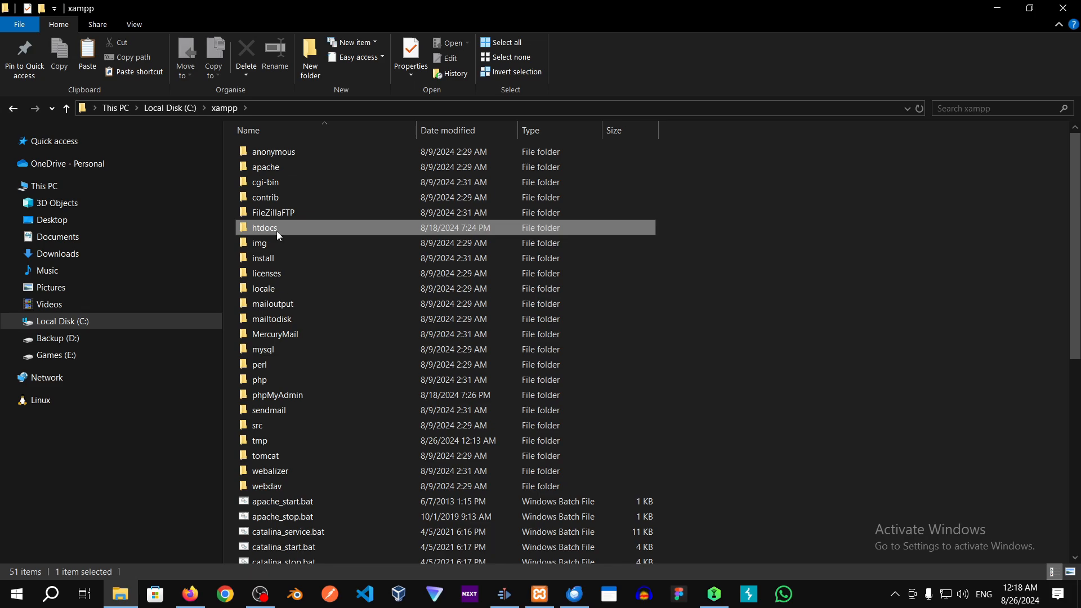
double_click(276, 229)
right_click(351, 345)
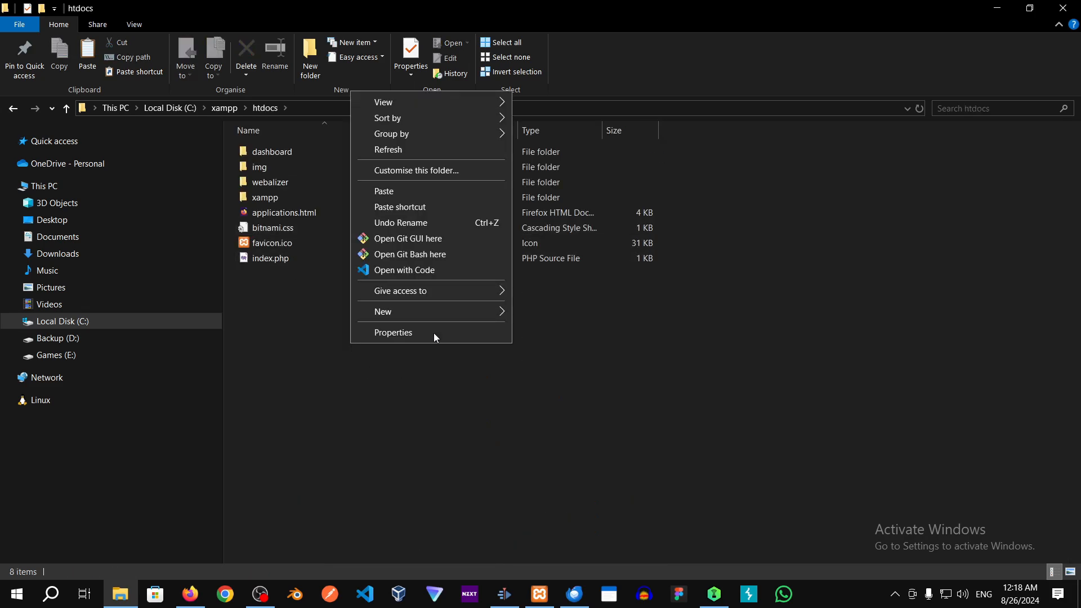
click(416, 192)
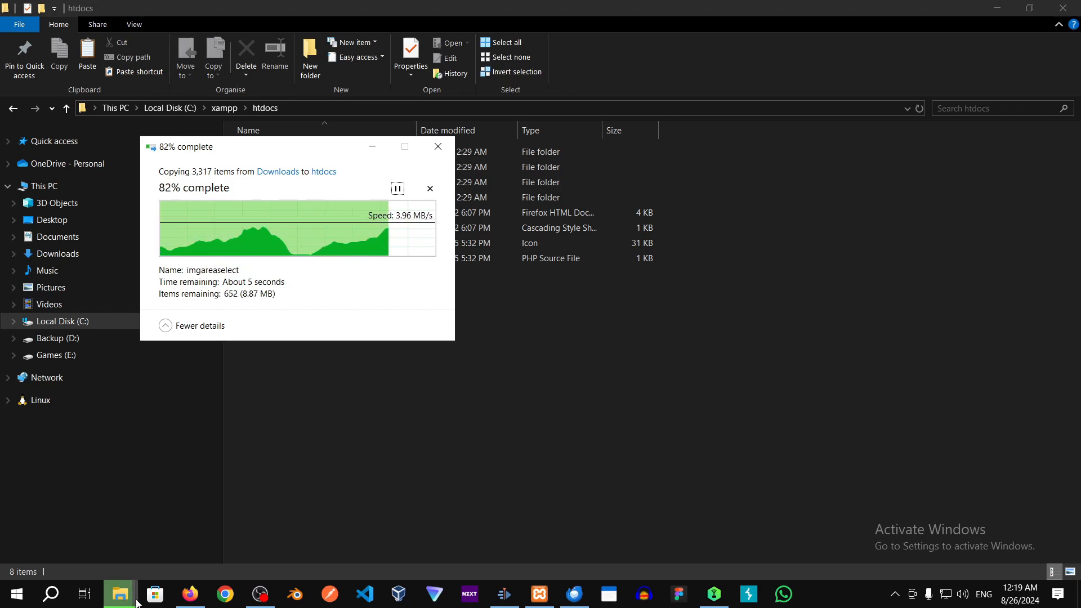
Step: Switch to Firefox and open localhost/wordpress in a new tab
click(182, 602)
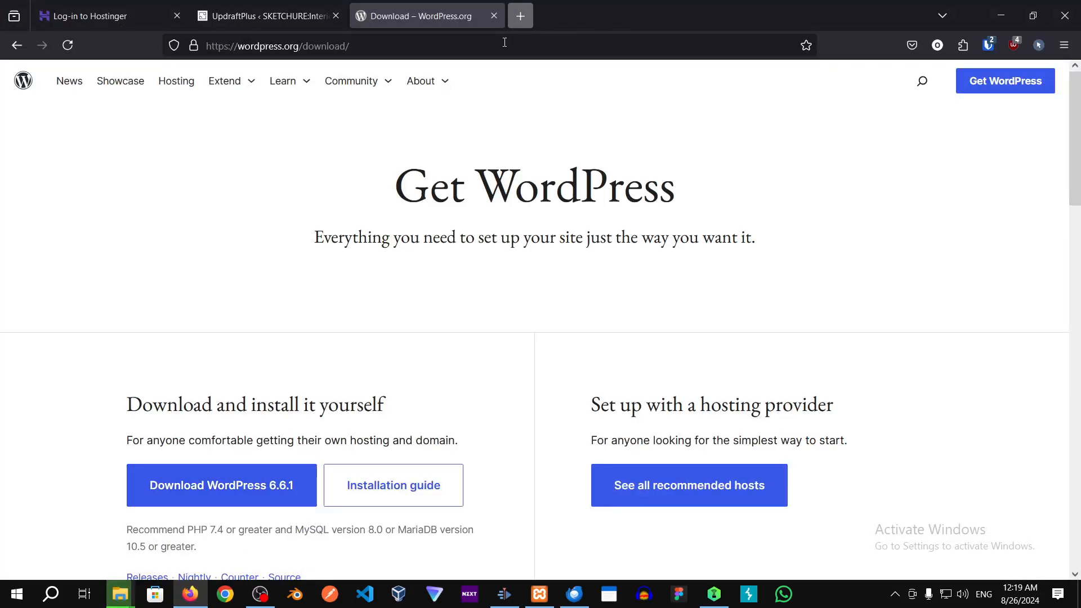
key(ctrl+t)
text(localh)
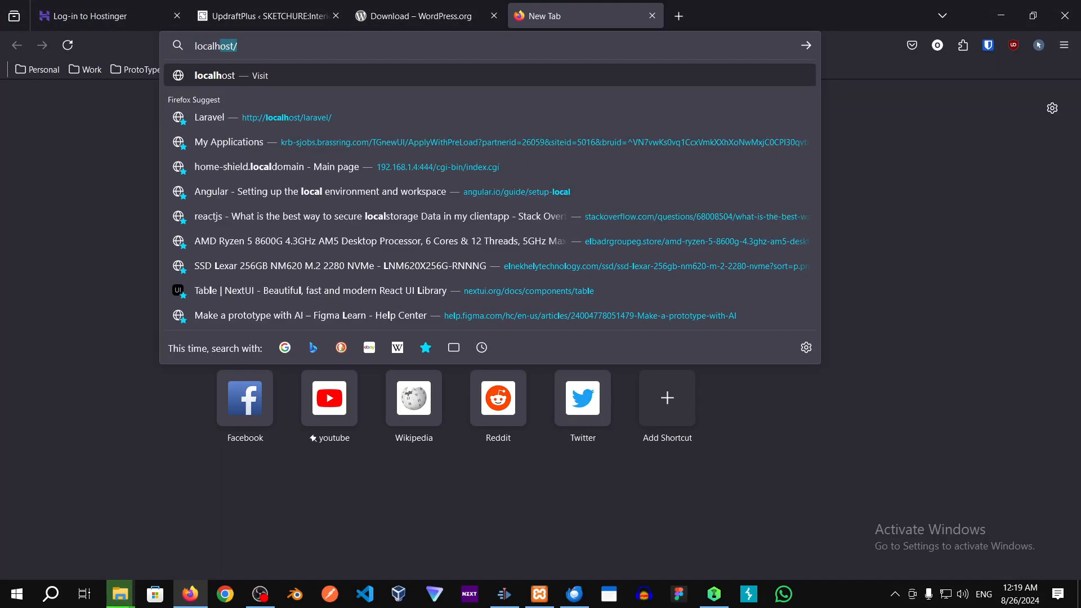
text(ost/wordpress)
key(Return)
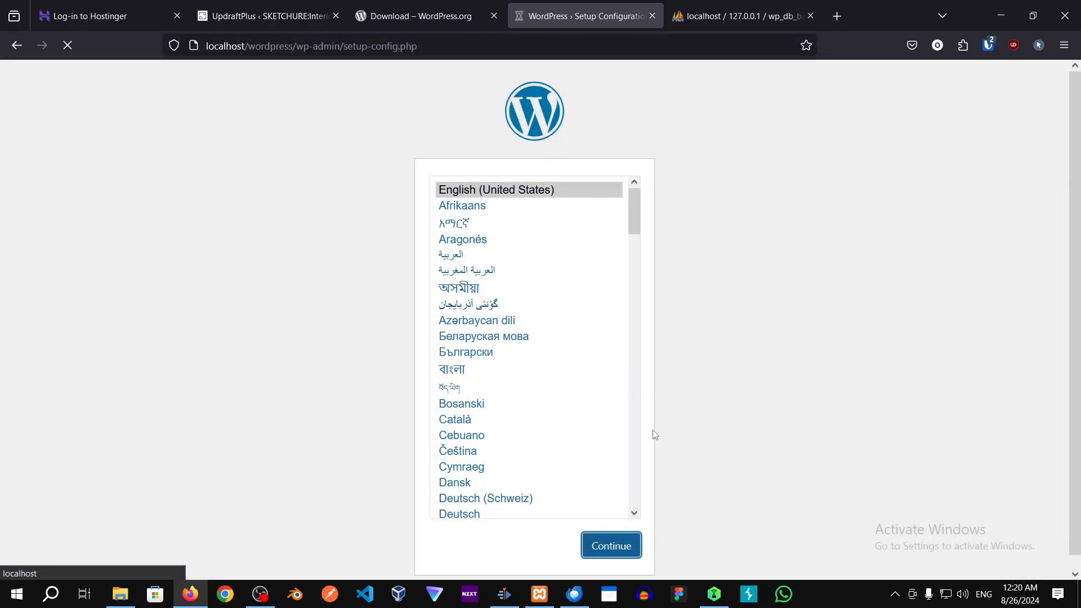
Step: Accept English (United States) as the WordPress setup language and proceed to the database connection form
click(611, 545)
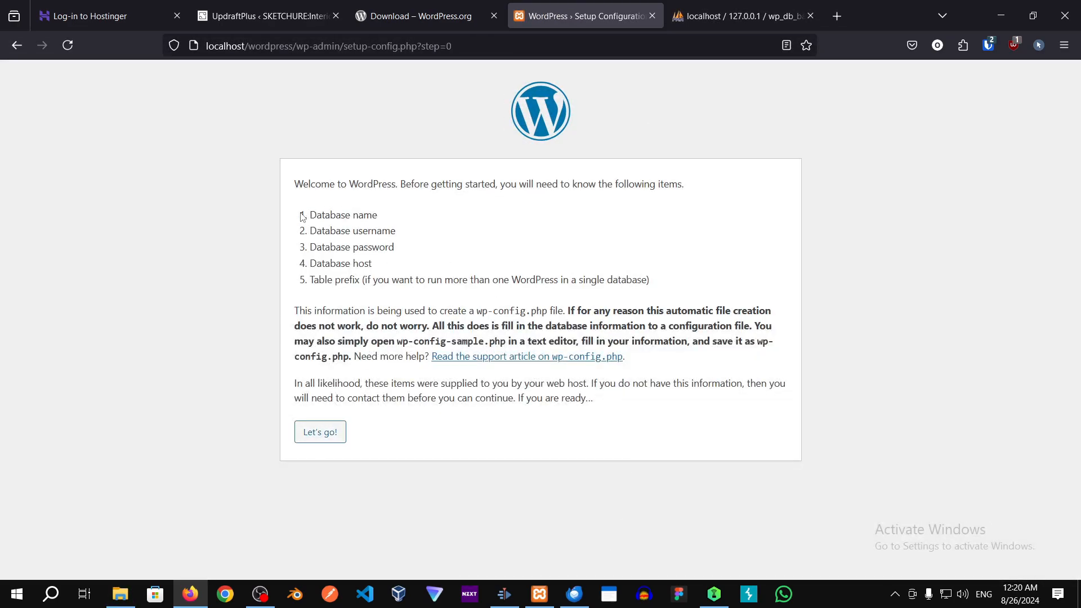
drag(303, 217, 384, 218)
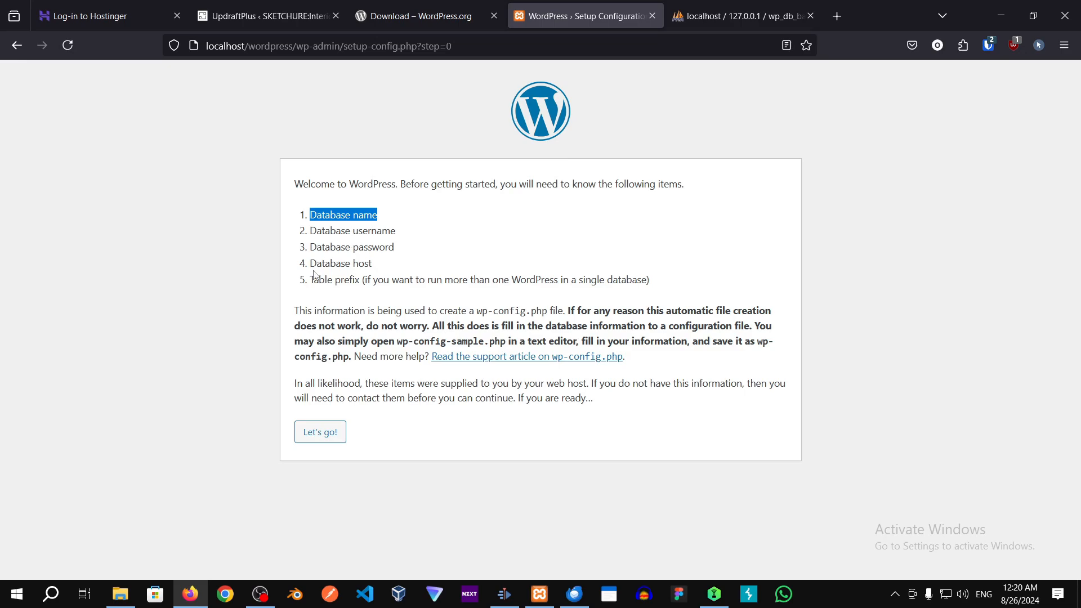
click(326, 439)
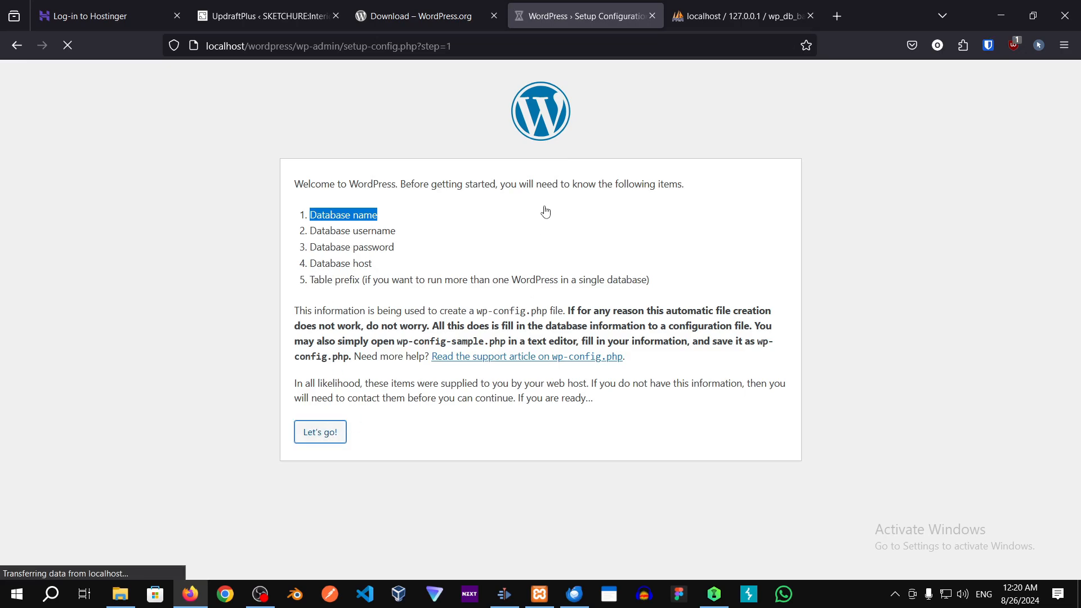
Step: Copy the database name from phpMyAdmin and enter wp_db_backup as the Database Name in the WordPress setup form
key(ctrl+v)
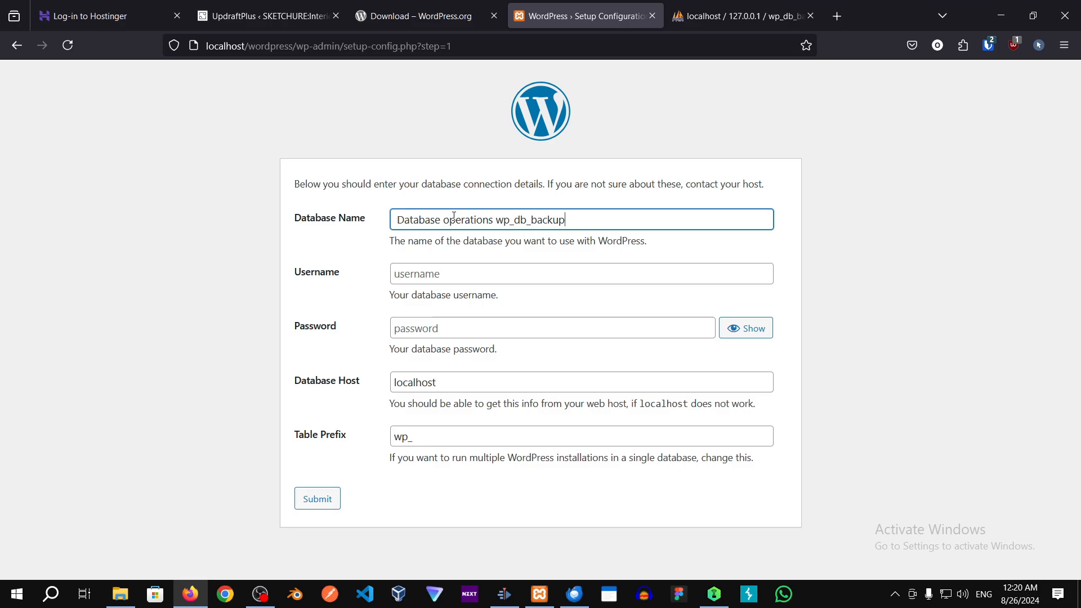
key(ctrl+z)
click(739, 14)
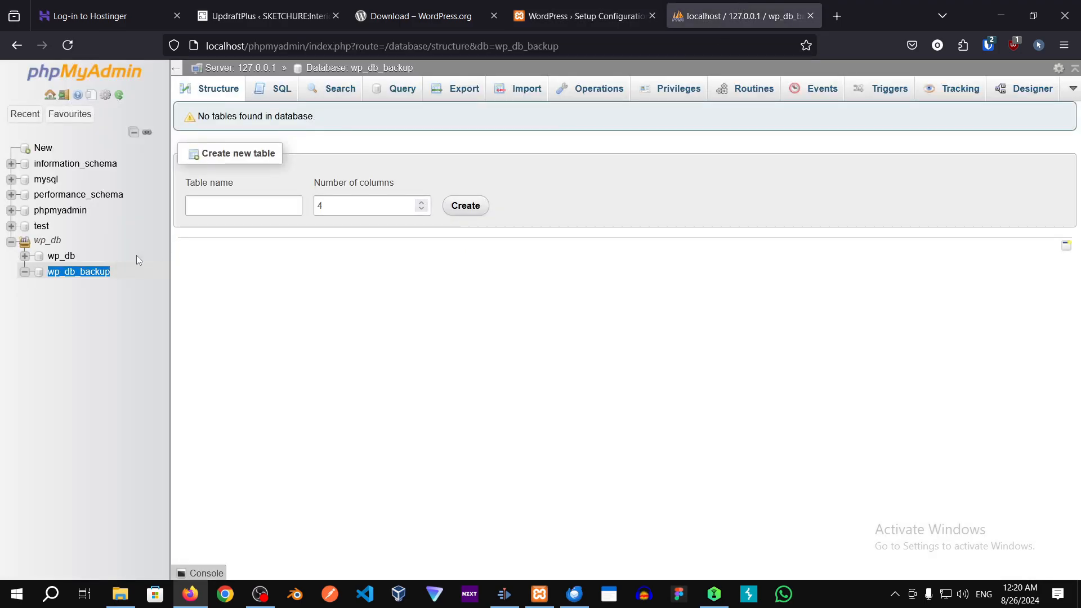
right_click(94, 280)
click(133, 405)
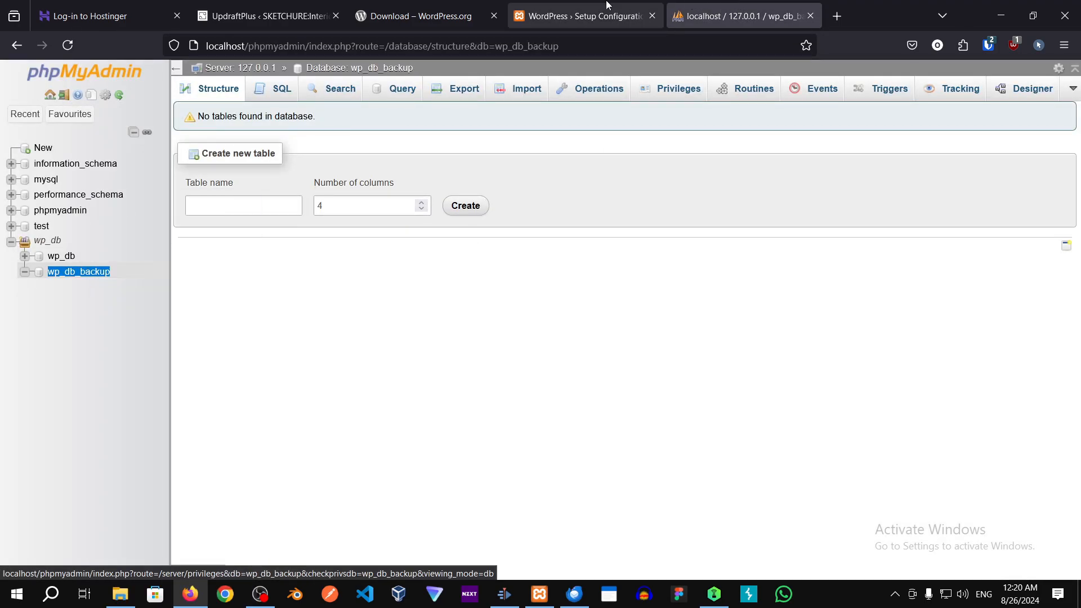
click(585, 16)
key(ctrl+v)
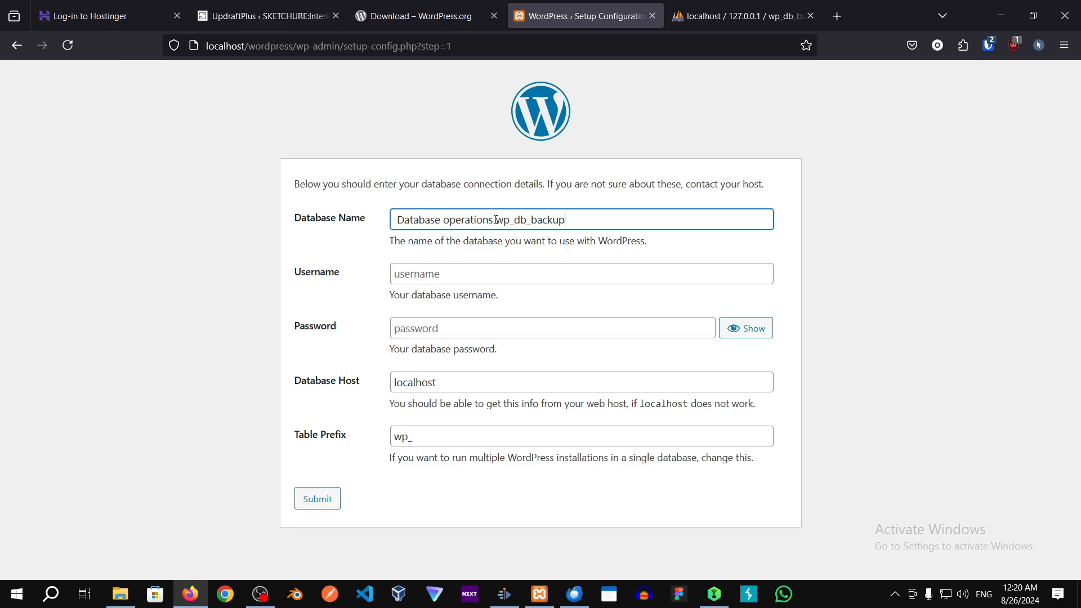
key(shift+Home)
key(BackSpace)
key(ctrl+a)
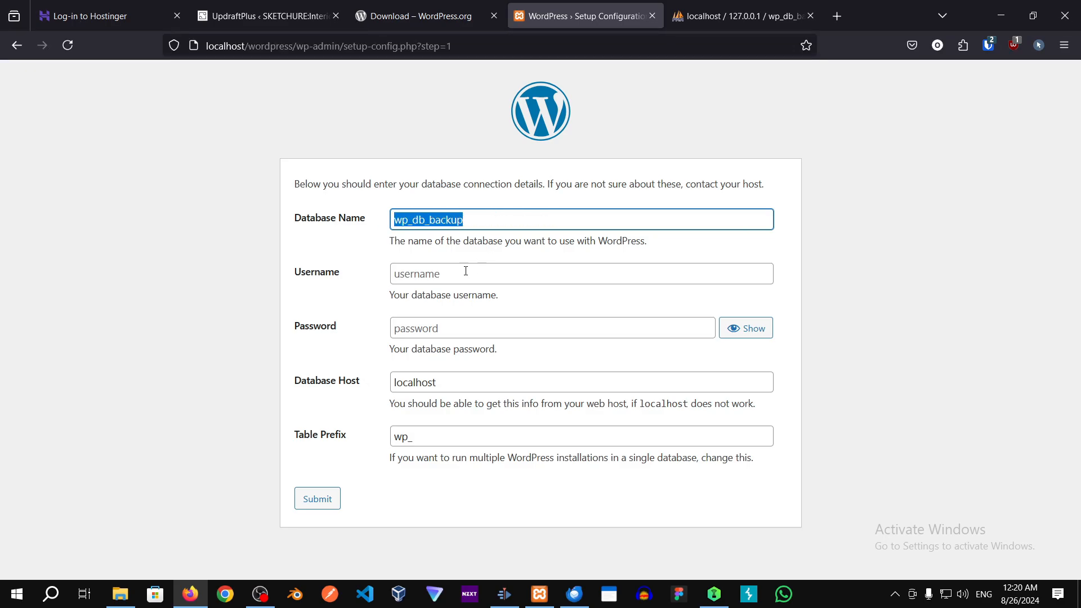
Step: Enter wp_db_backup as the database username, fill in the database password, submit the connection details and run the installation
click(474, 269)
key(ctrl+v)
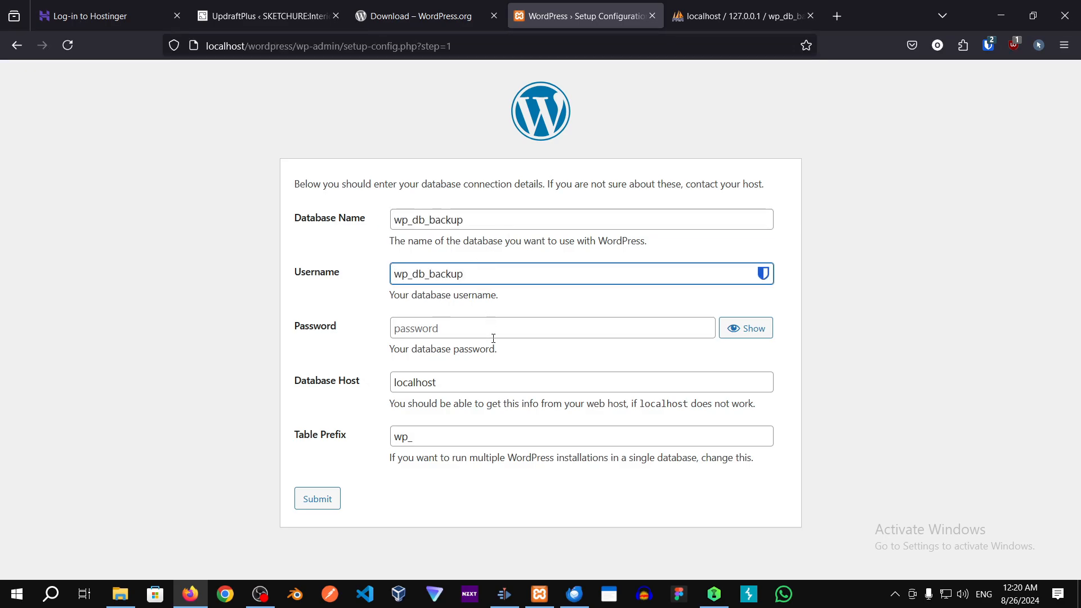
click(492, 333)
text(wp)
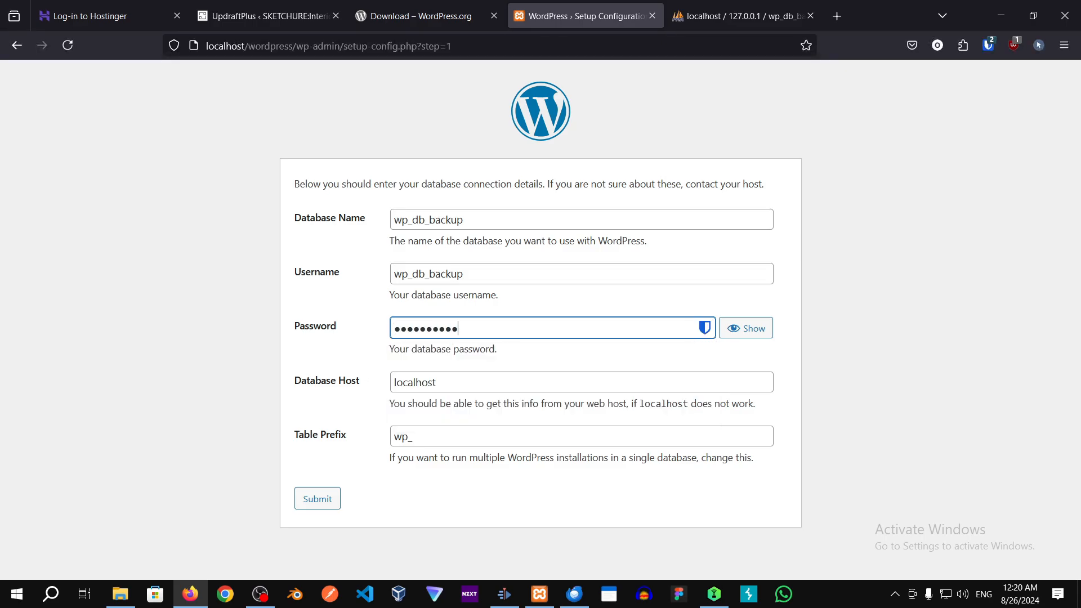
click(333, 497)
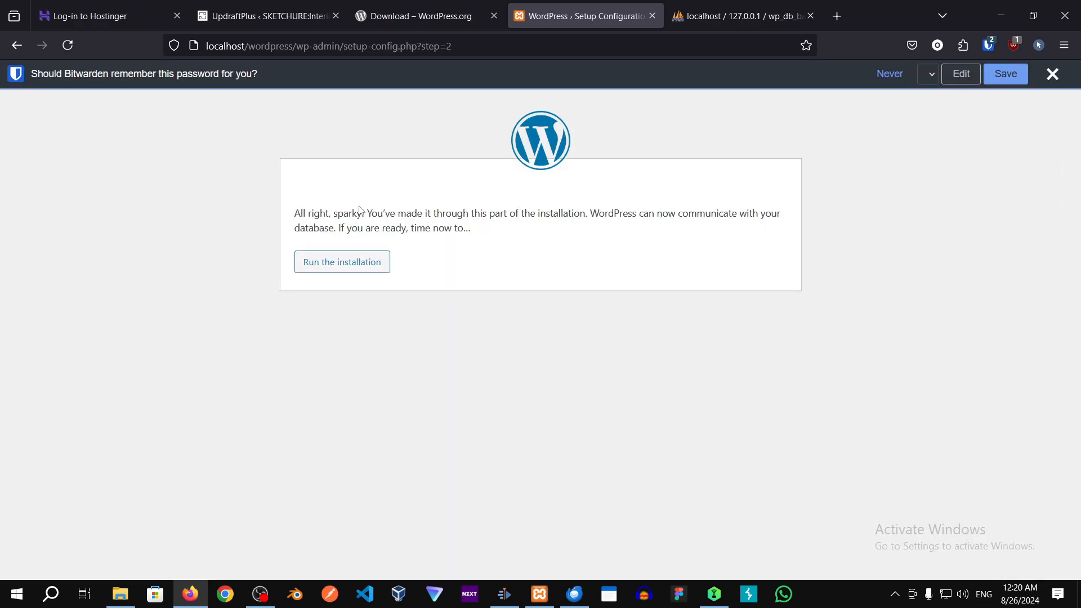
click(361, 267)
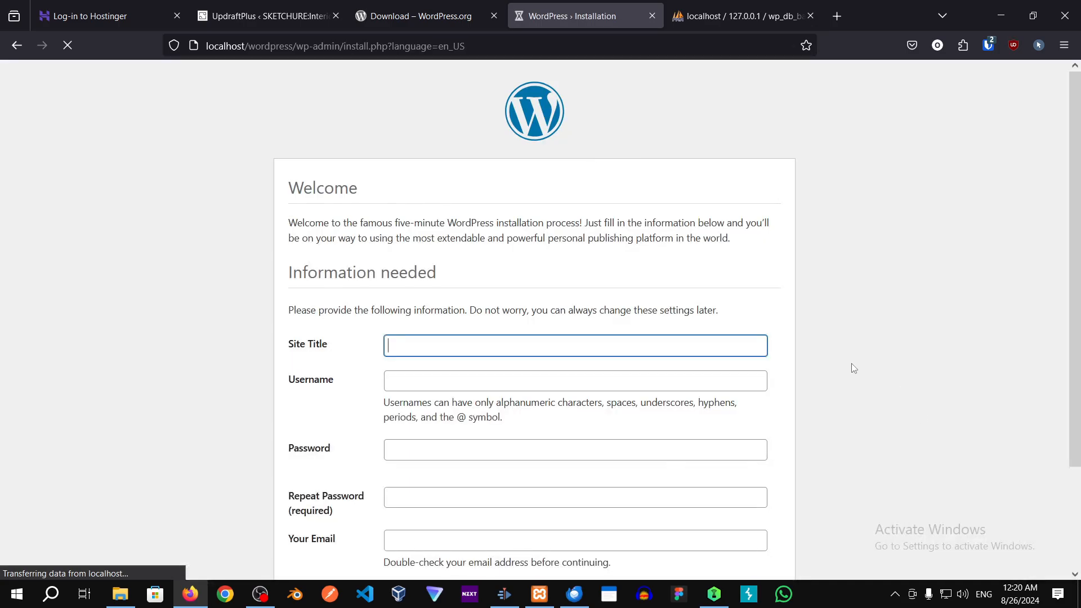
Step: Set the site title to ANDGOEDU and the administrator username to andgoedu on the installation form
scroll(487, 363, down, 2)
click(438, 298)
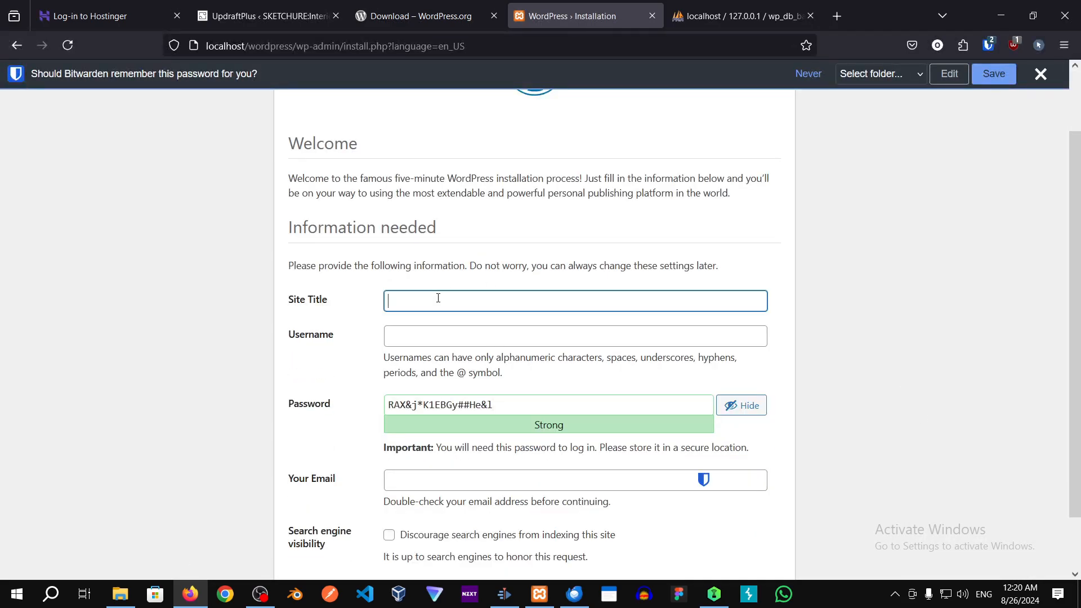
text(ANDGOEDU)
scroll(426, 306, down, 2)
click(417, 281)
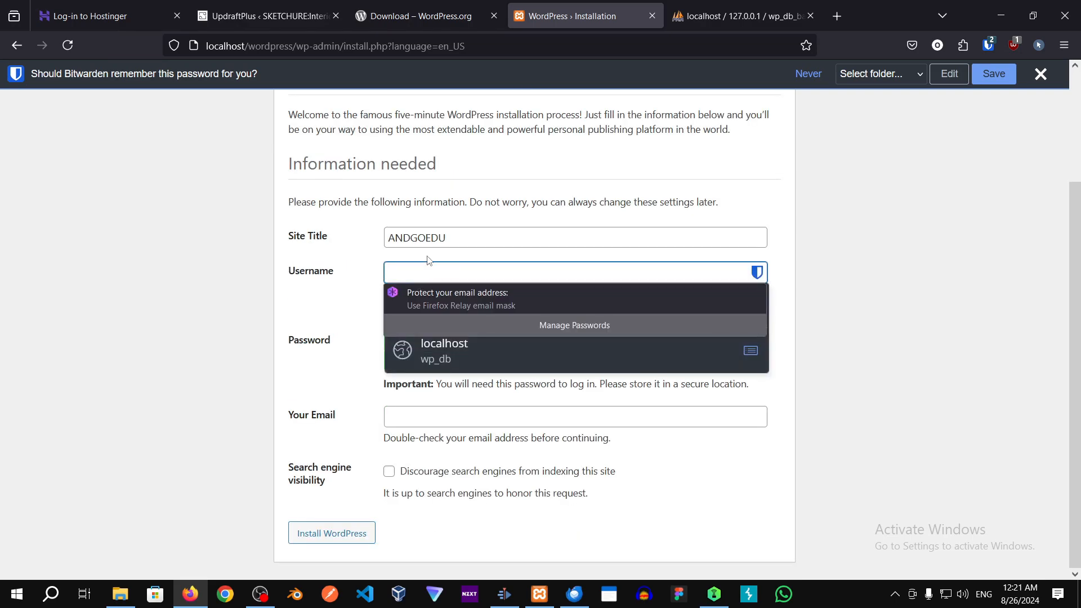
text(andgoedu)
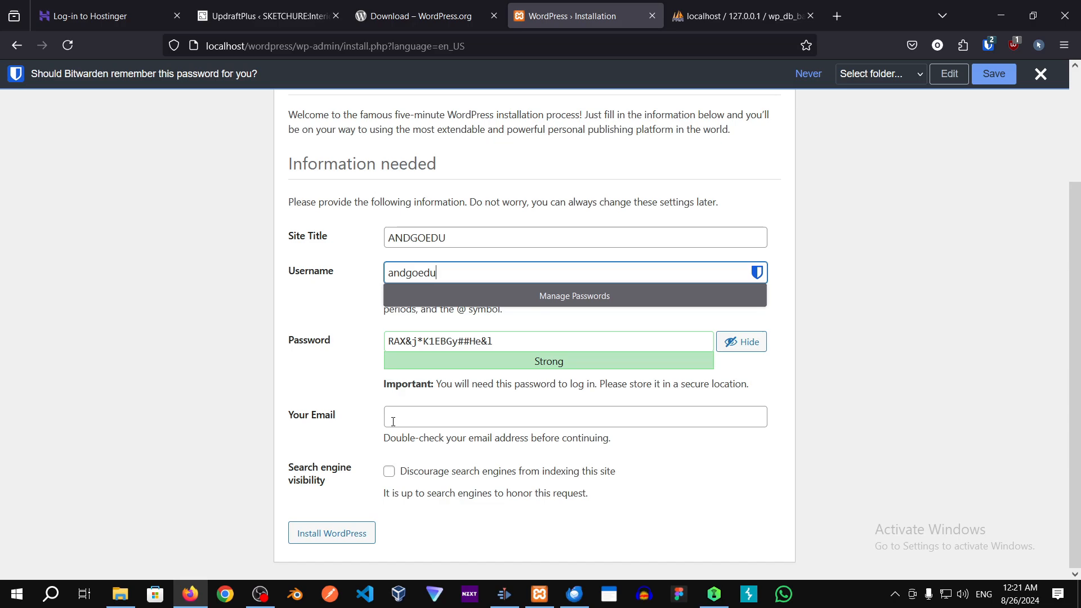
Step: Fill in the administrator's email, install WordPress, and decline saving the password in Bitwarden
click(394, 419)
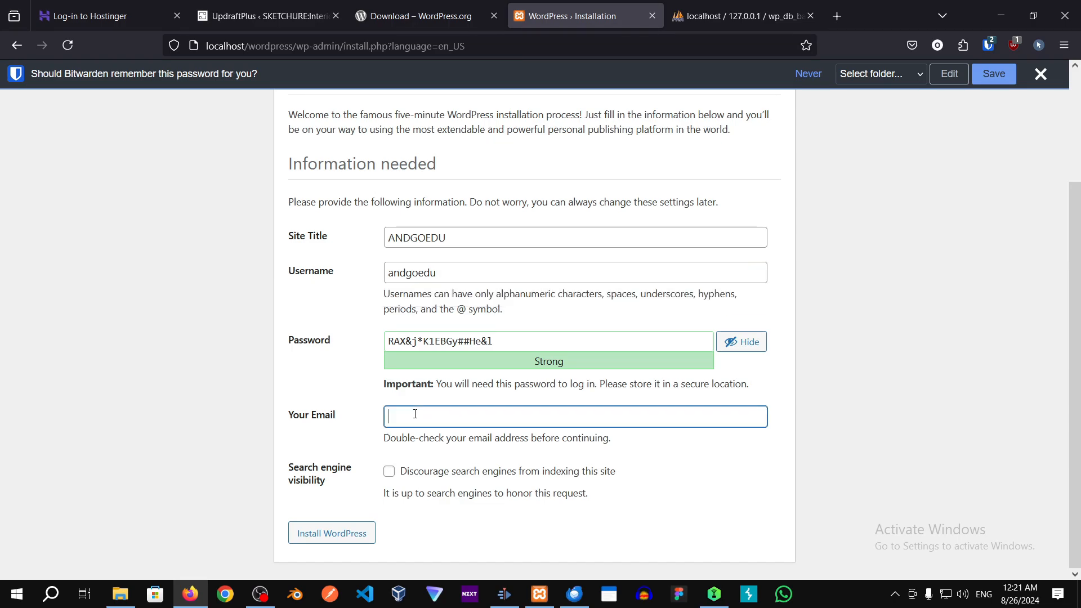
text(anyemail@email.com)
click(369, 539)
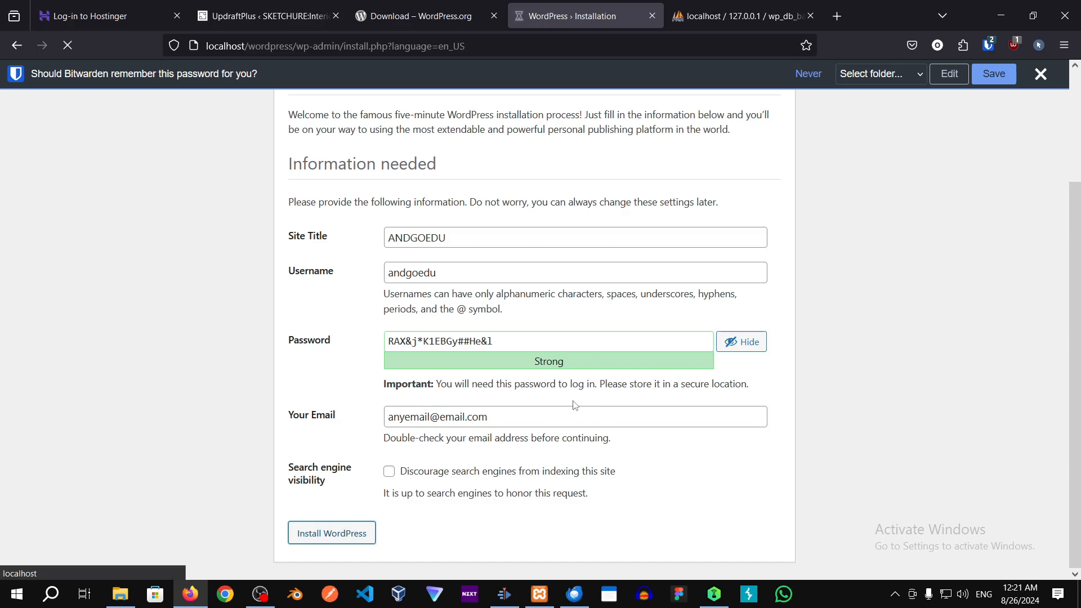
click(817, 75)
click(1039, 75)
Step: Open the WordPress login page, enter andgoedu as the username, and dismiss the Bitwarden password update prompt
click(308, 372)
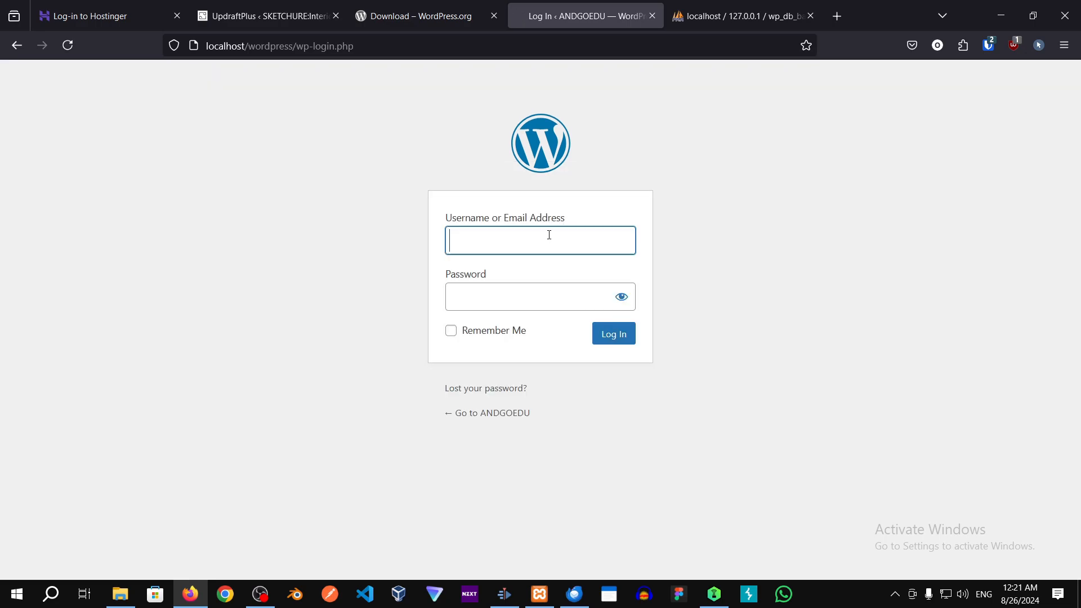
text(andgoedu)
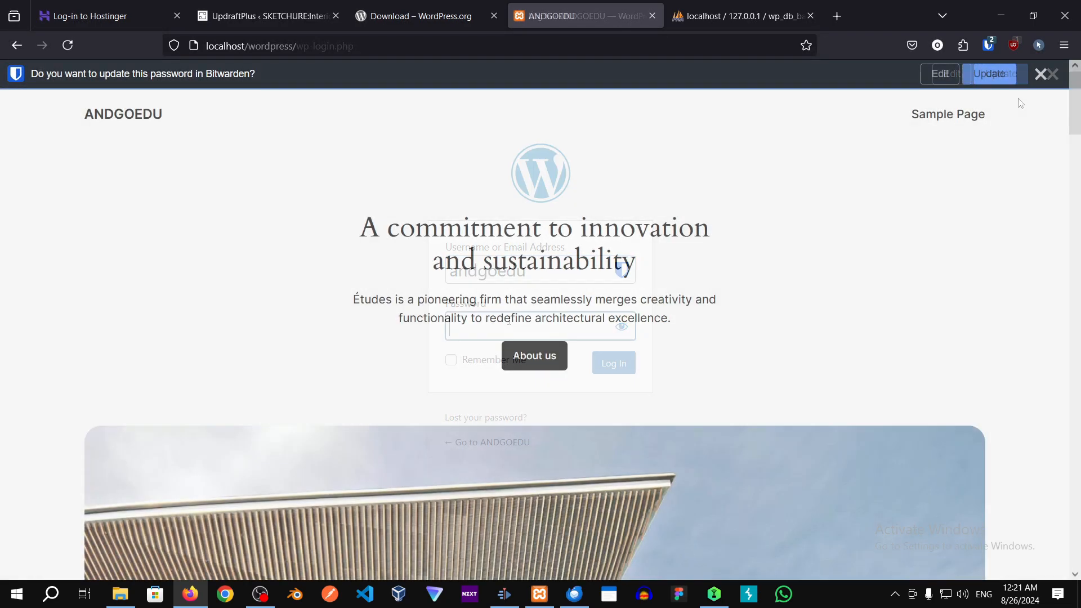
click(1049, 72)
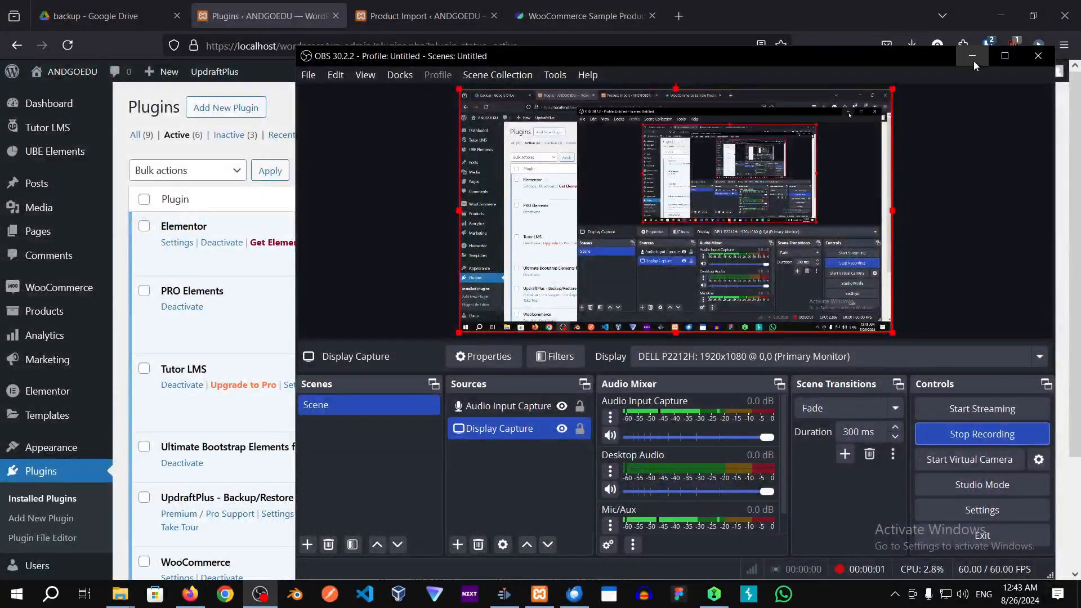
Step: Open PROElements.org from the PRO Elements plugin entry in a new tab and close the Product Import and WooCommerce sample tabs
click(973, 56)
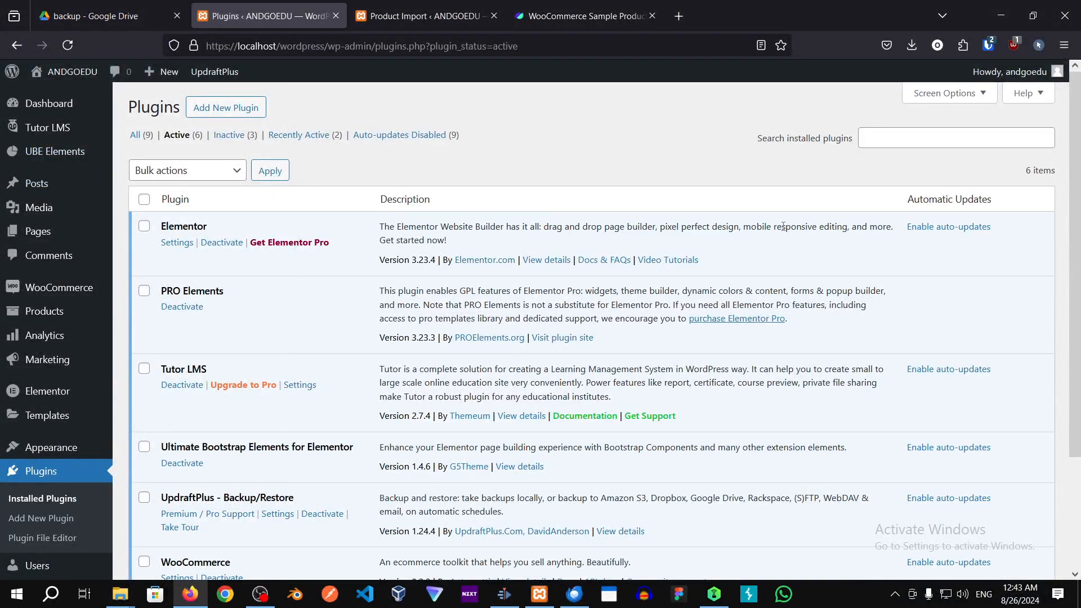
scroll(1048, 169, down, 2)
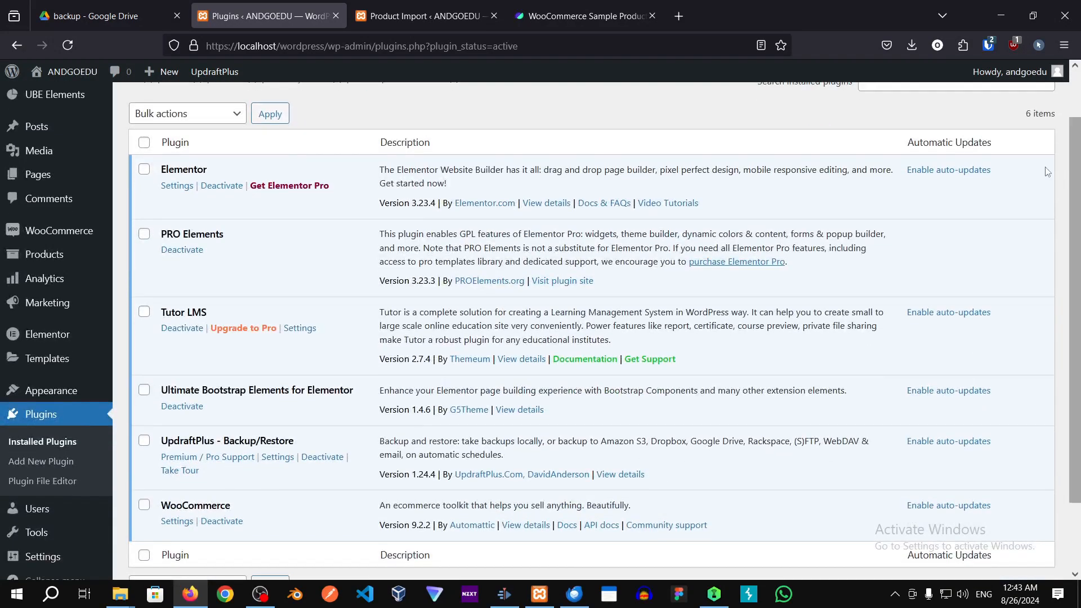
right_click(491, 282)
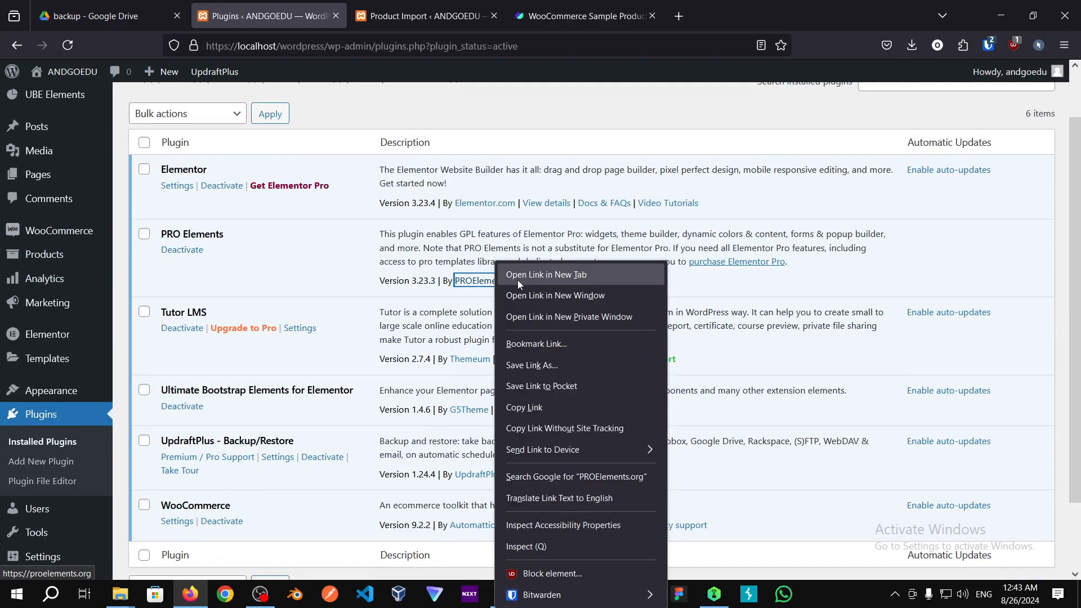
key(Escape)
middle_click(539, 281)
click(652, 16)
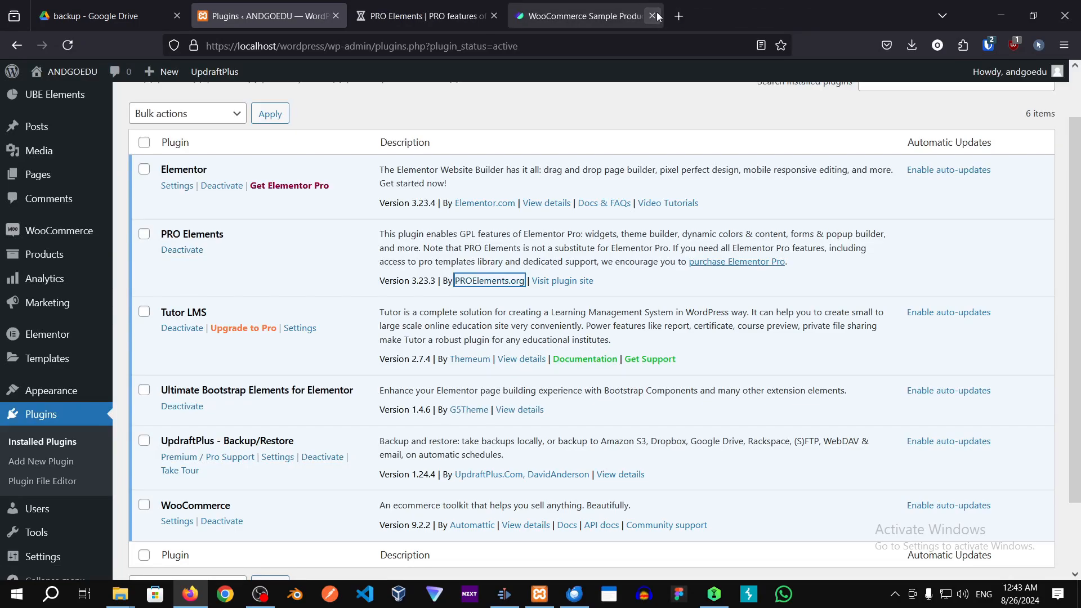
click(652, 15)
click(501, 13)
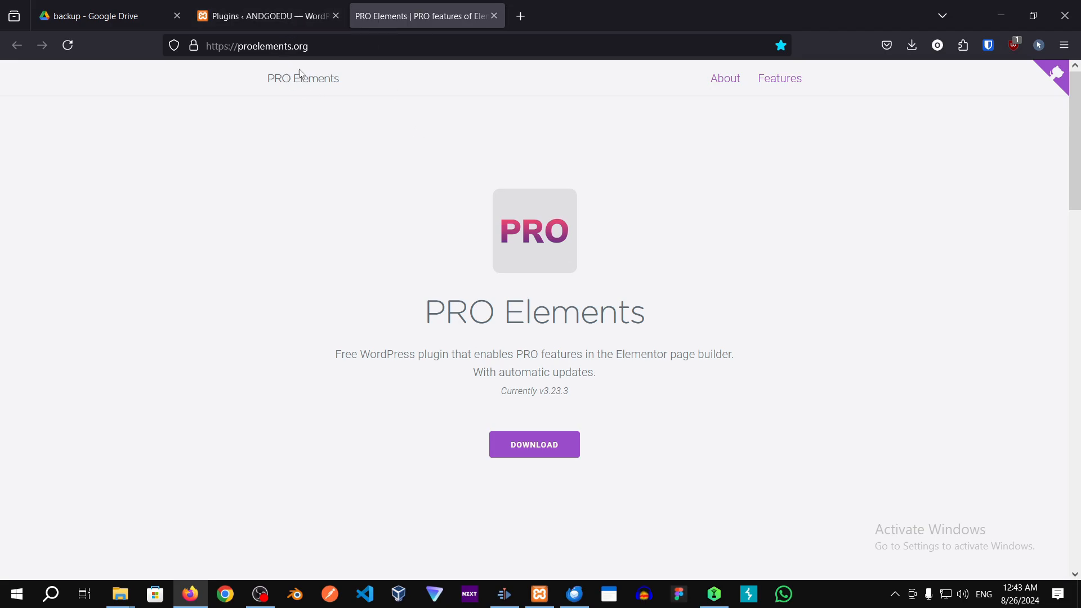
Step: Return to the Plugins page and review the PRO Elements, Tutor LMS, Ultimate Bootstrap Elements, UpdraftPlus and WooCommerce entries
click(278, 17)
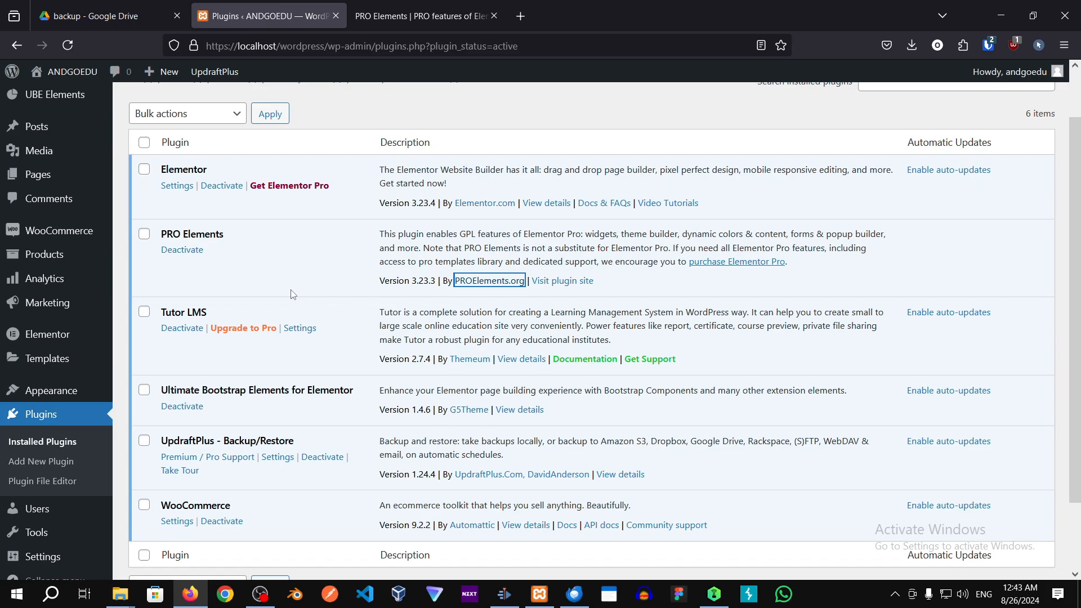
double_click(172, 232)
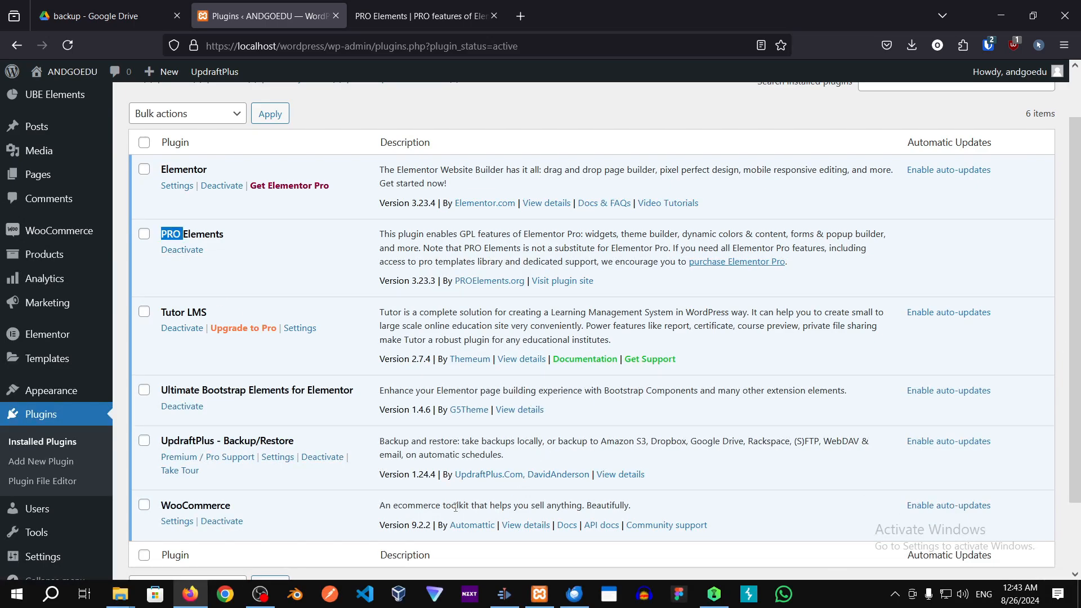
triple_click(198, 311)
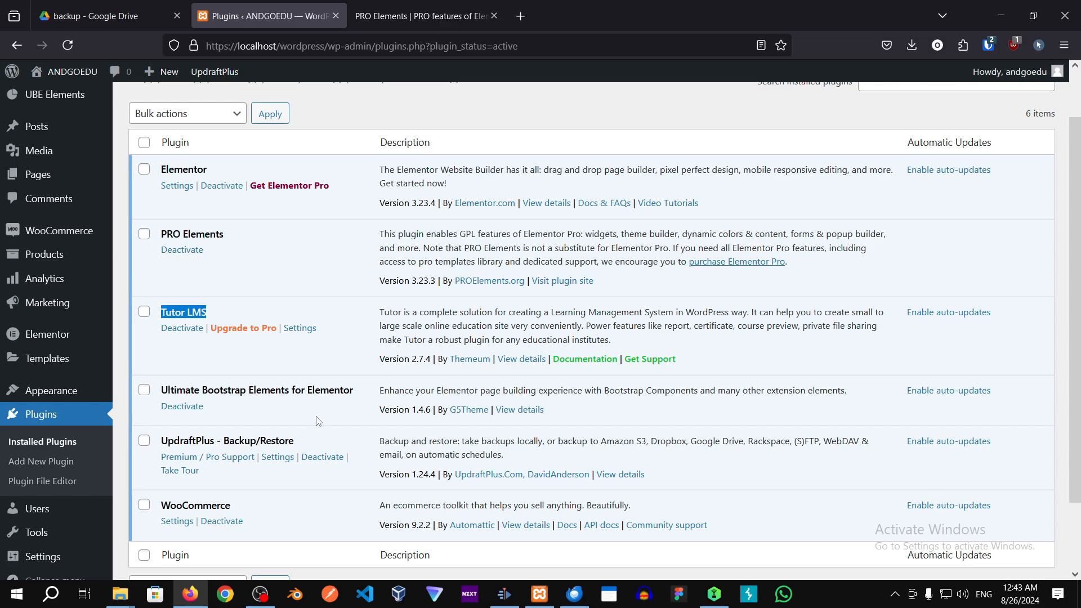
triple_click(334, 390)
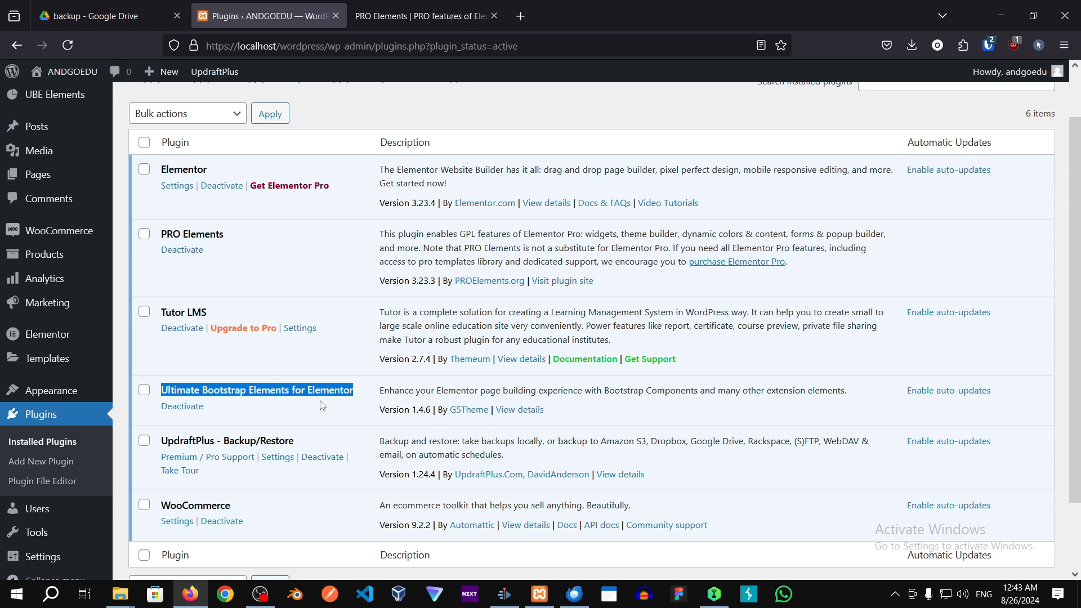
triple_click(282, 440)
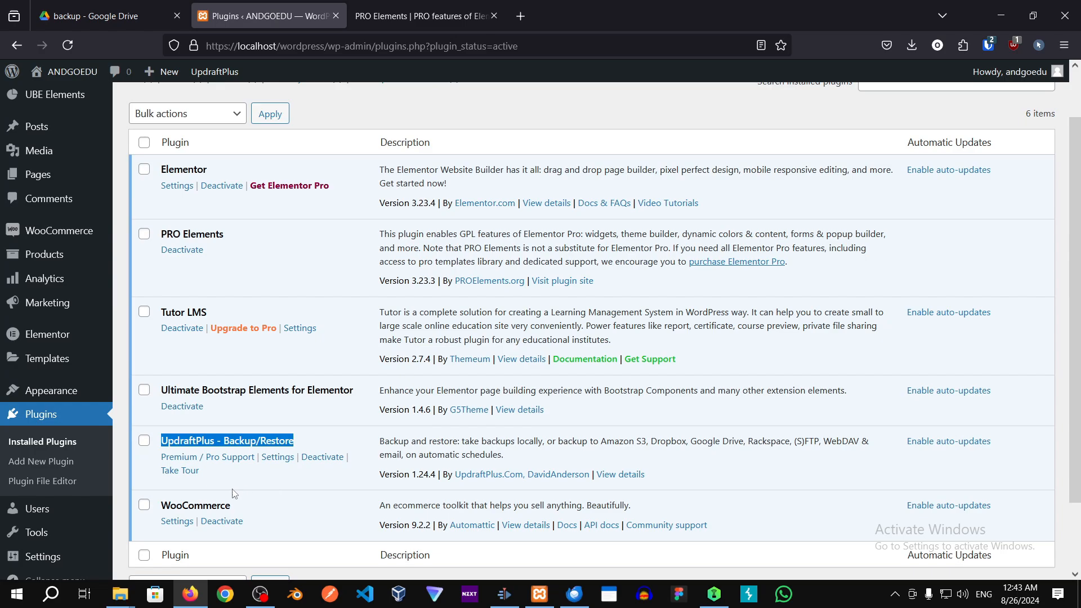
double_click(201, 506)
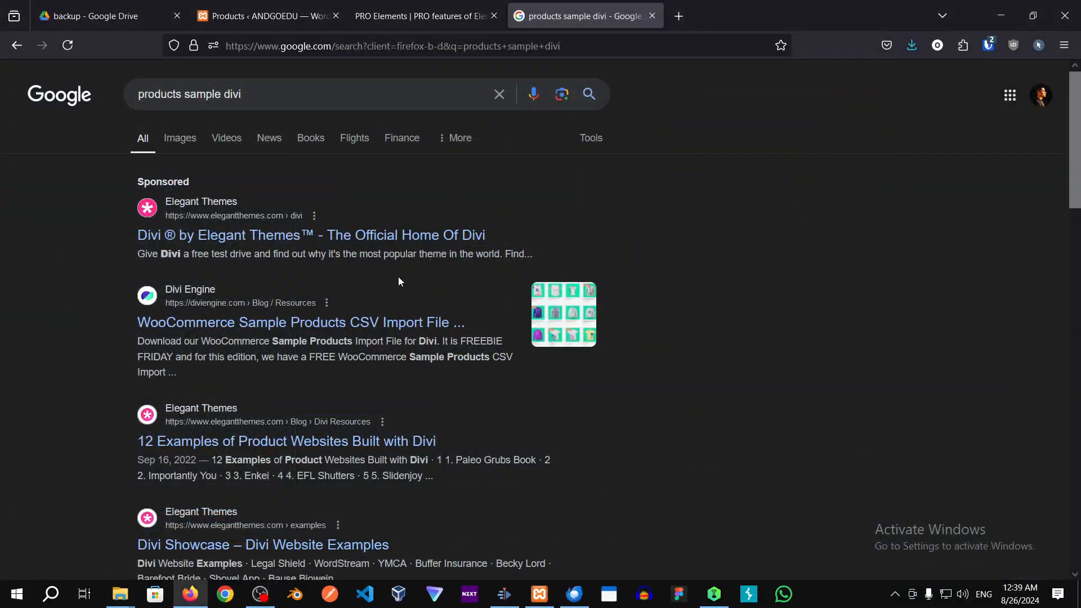
Step: Open Divi Engine's WooCommerce Sample Products CSV result in a new tab and close the PRO Elements and Google search tabs
right_click(332, 327)
click(372, 14)
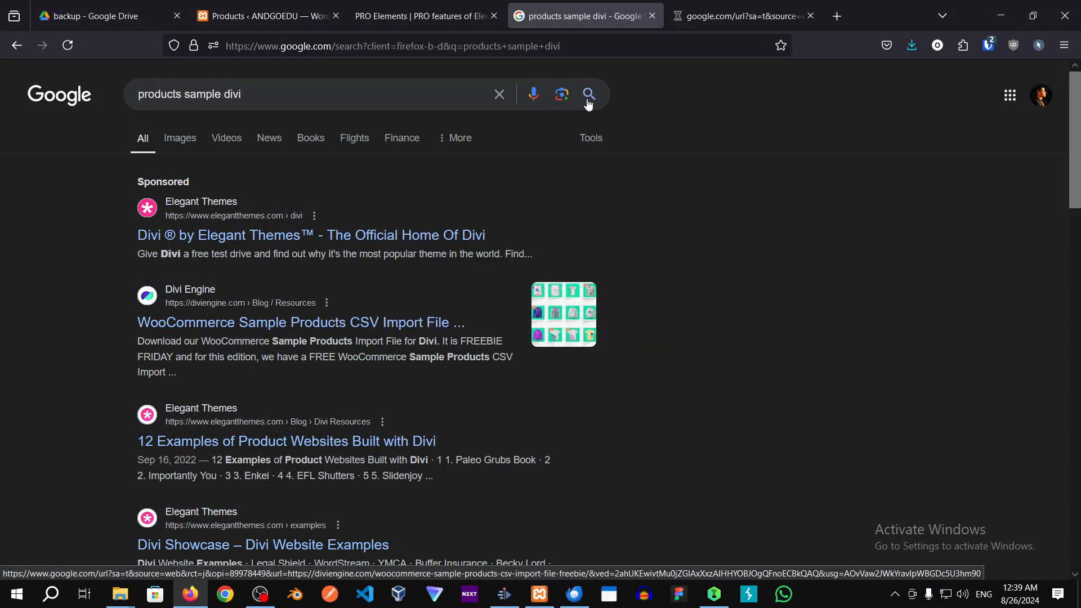
click(751, 10)
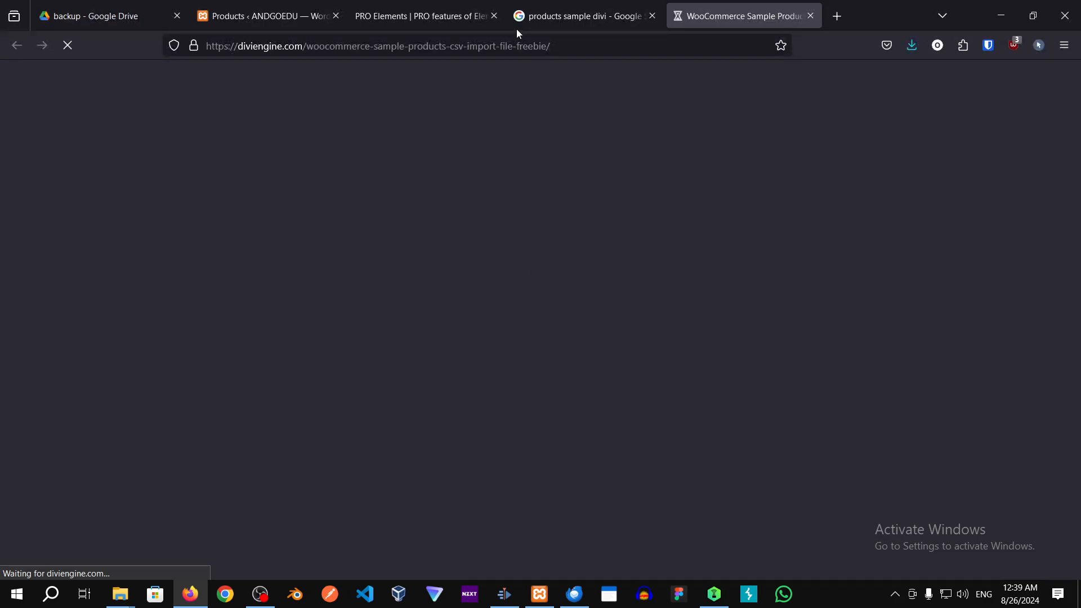
click(494, 15)
click(494, 15)
Step: Open the WooCommerce product CSV importer from the Products page, and switch to the Divi Engine tab for the sample CSV
click(285, 6)
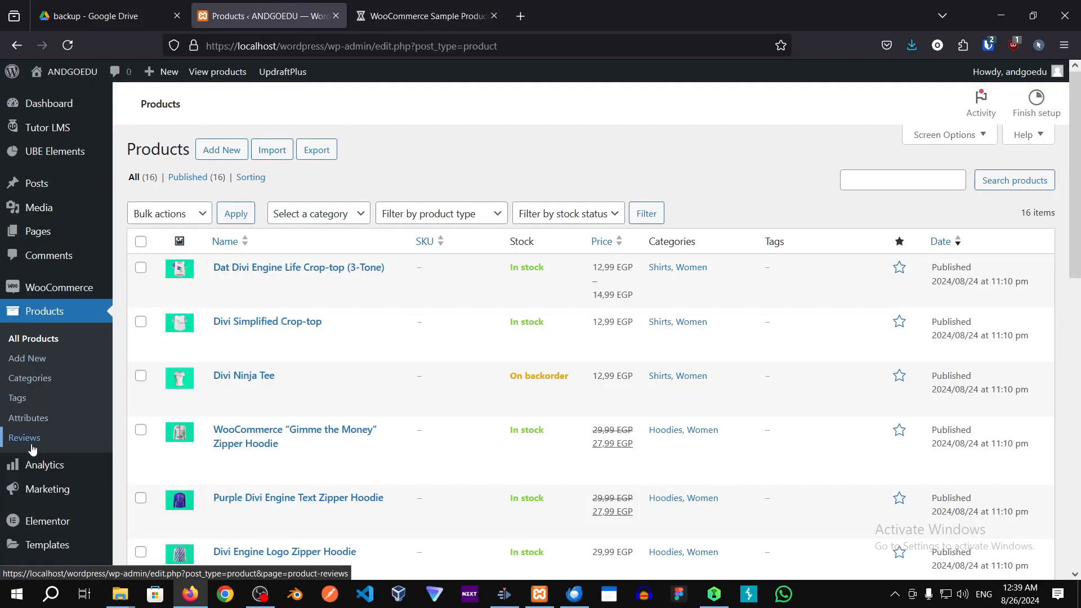
mouse_move(55, 294)
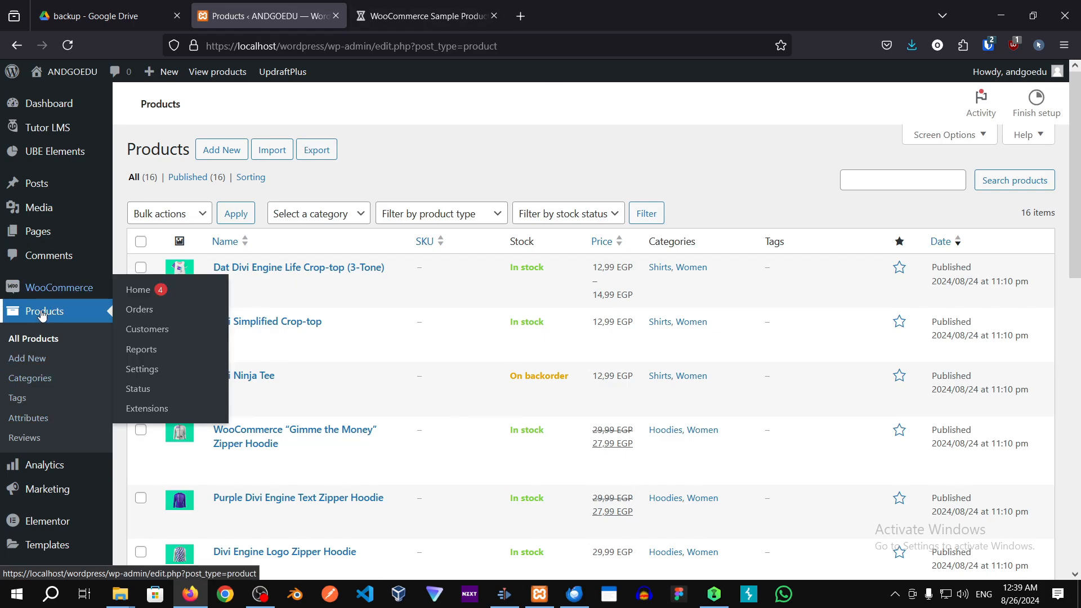
click(283, 154)
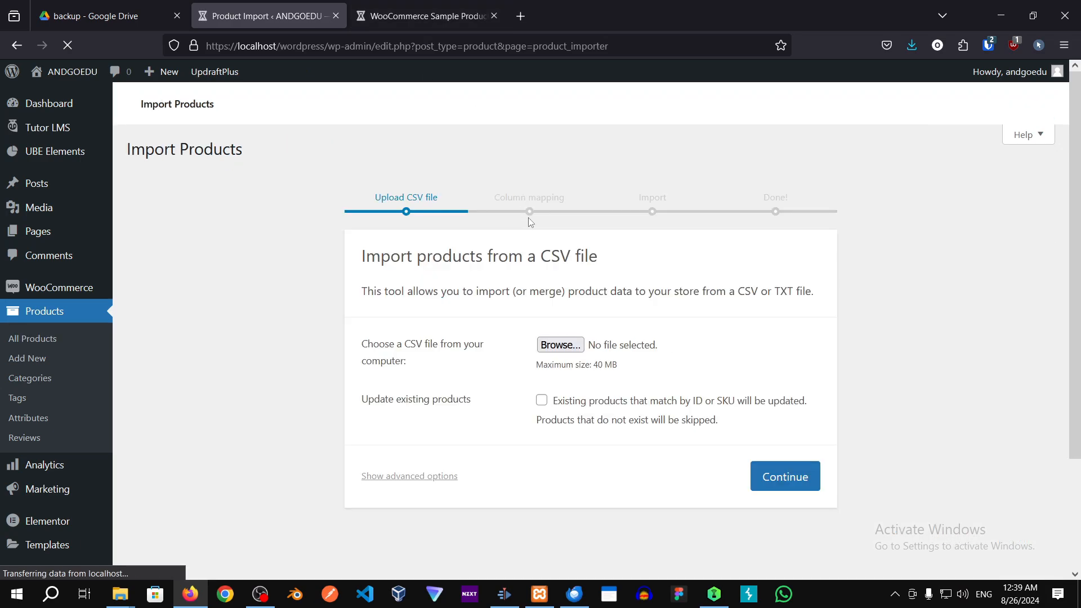
click(405, 16)
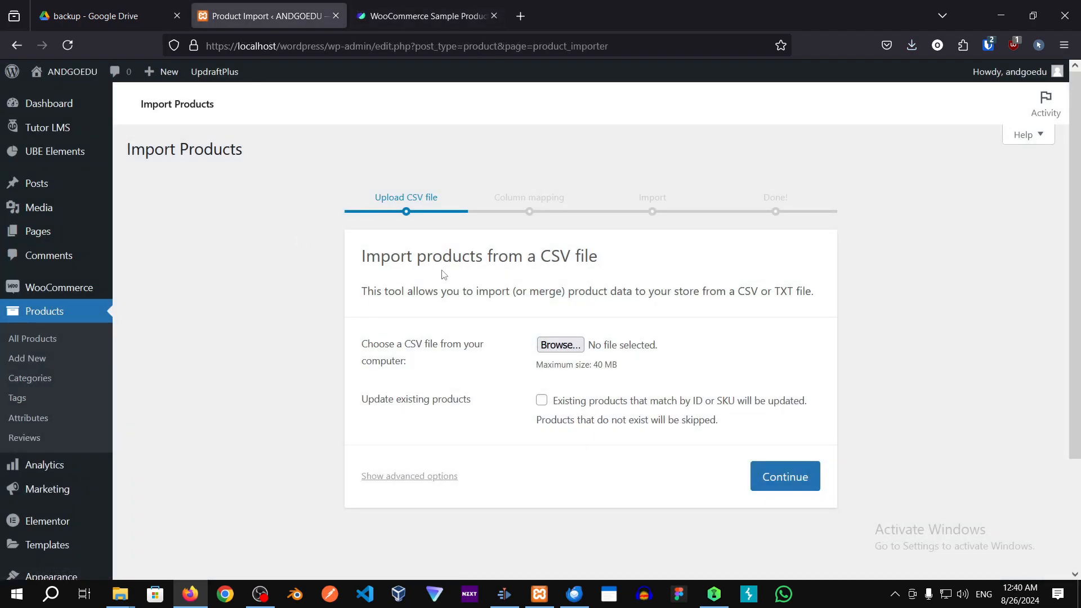
Step: Choose Divi-Engine-WooCommerce-Sample-Products.csv from Downloads for the import and enable updating existing products that match by ID or SKU
click(554, 347)
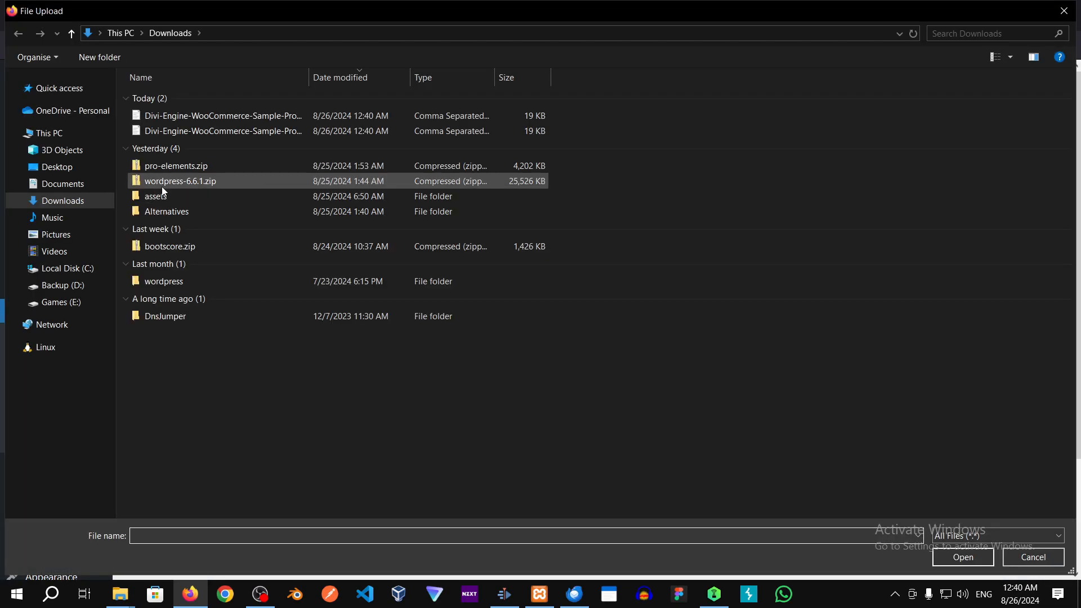
click(248, 131)
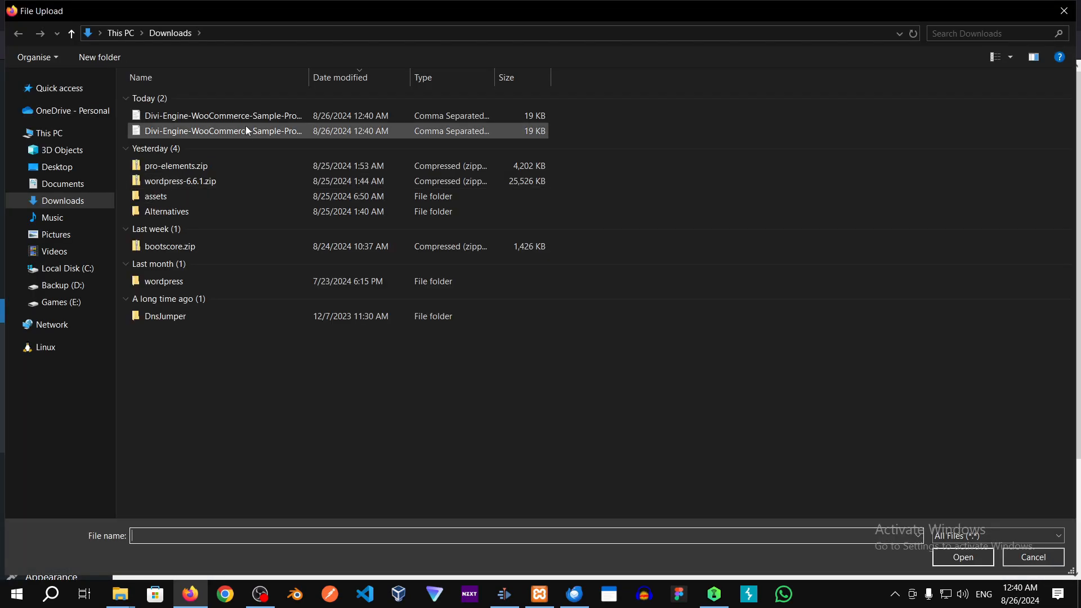
click(974, 554)
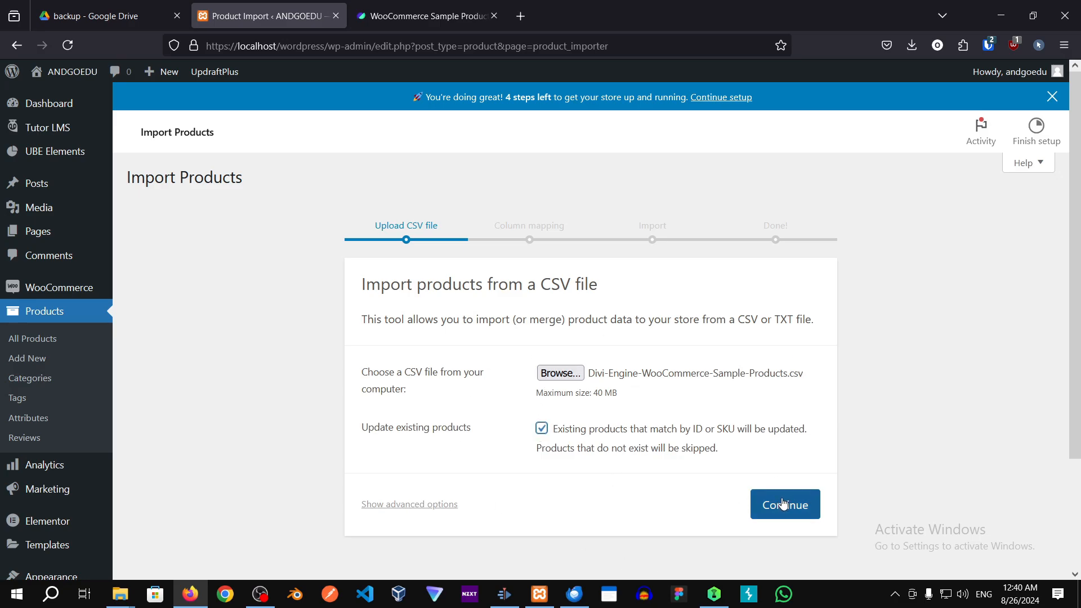
Step: Look over the importer's advanced options, collapse them again, and run the product import
click(389, 504)
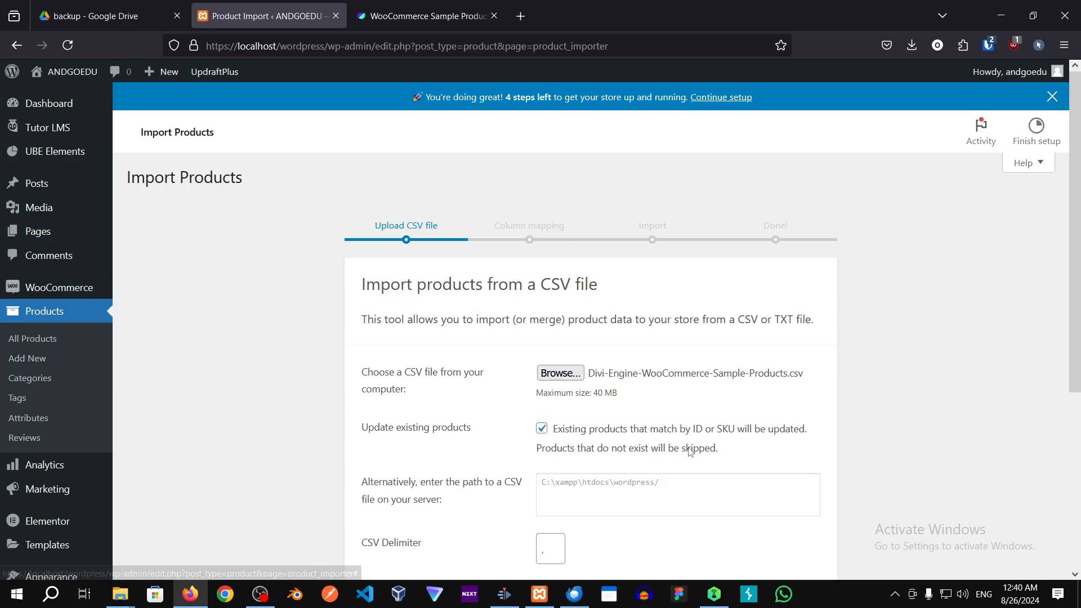
scroll(727, 495, down, 2)
drag(1075, 226, 1068, 279)
scroll(1068, 281, down, 2)
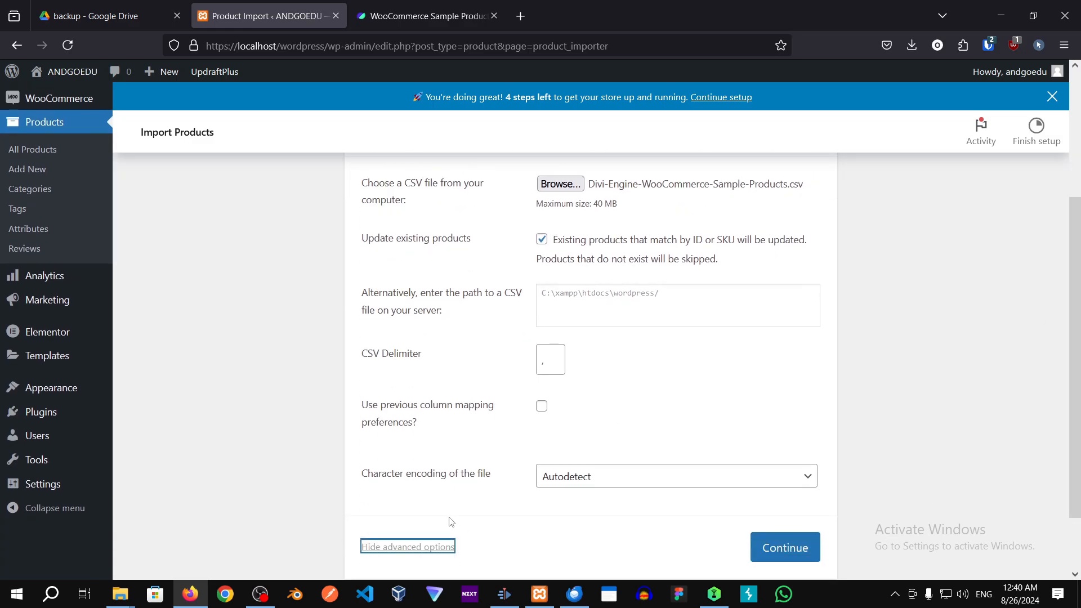
click(435, 549)
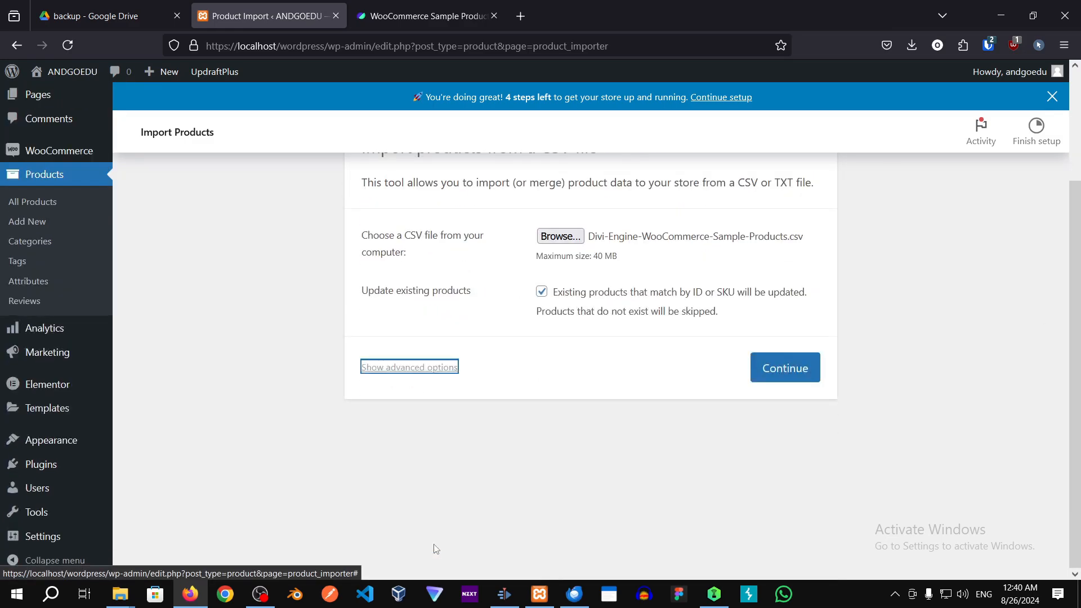
click(790, 365)
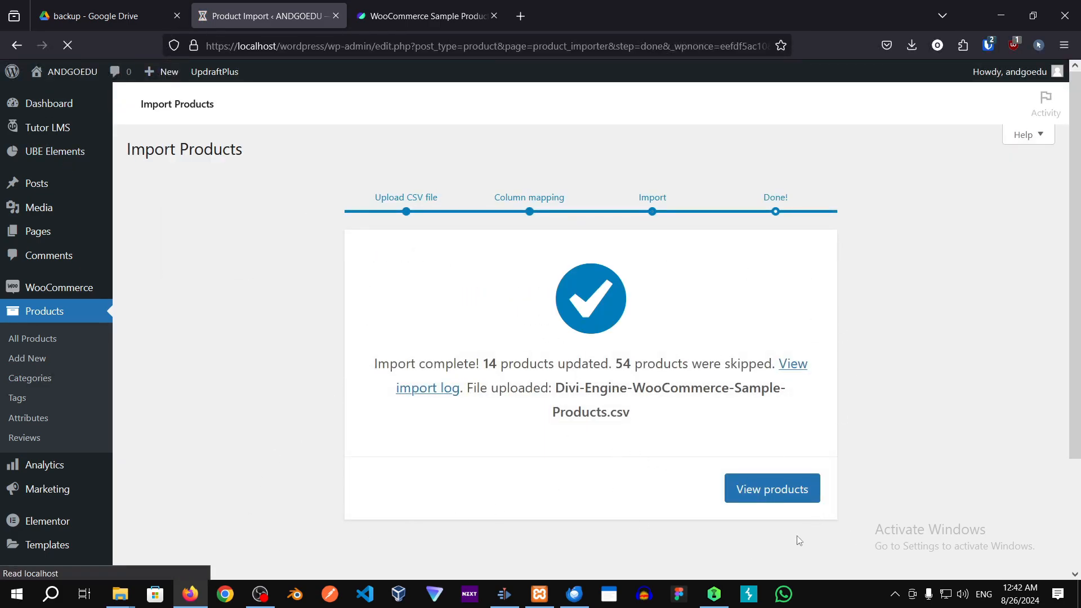
Step: Open the products list from the completed import and open the import log in a new tab
click(785, 490)
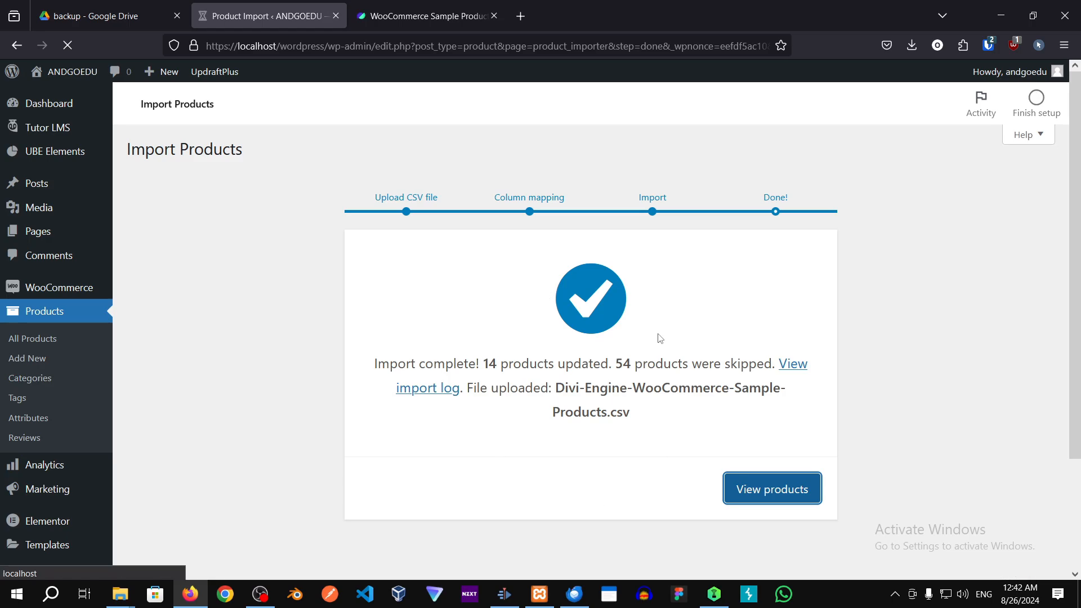
right_click(805, 367)
click(833, 22)
click(393, 6)
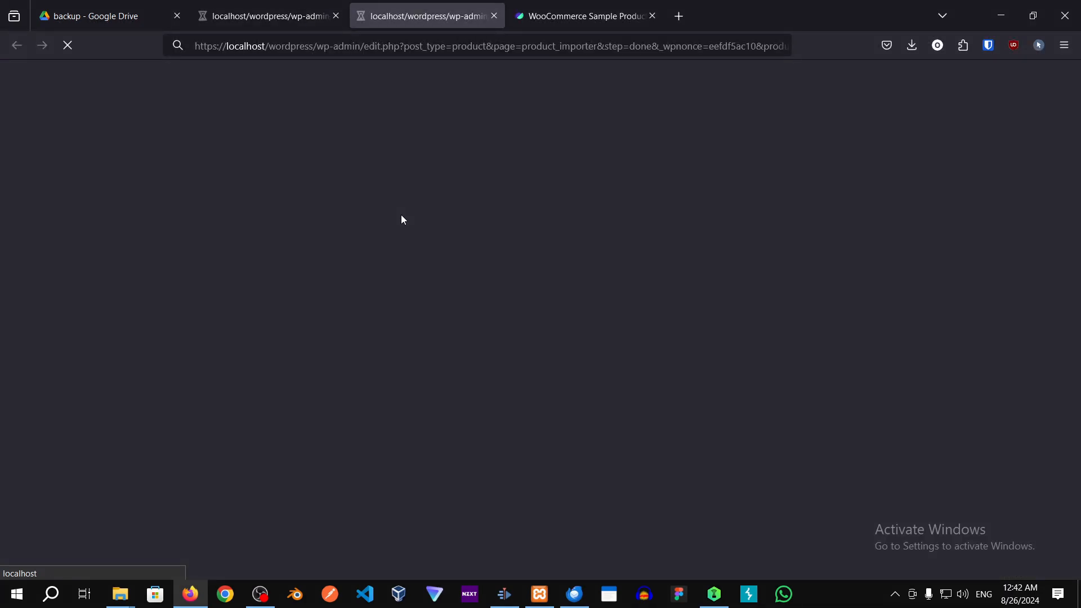
Step: Return to the Products tab and look through the imported Divi Engine products
click(287, 15)
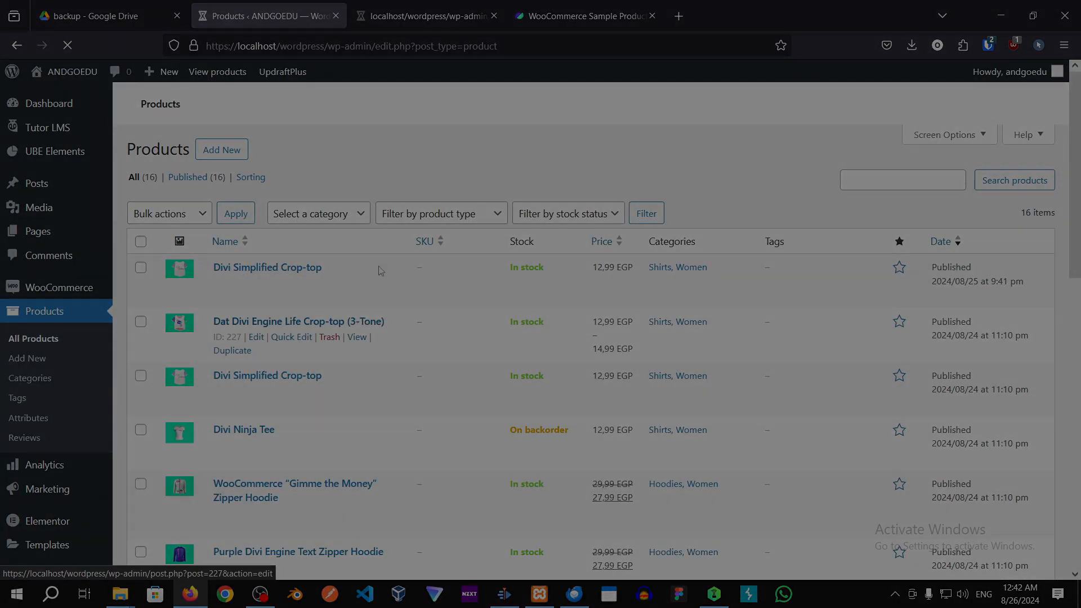
scroll(541, 467, down, 4)
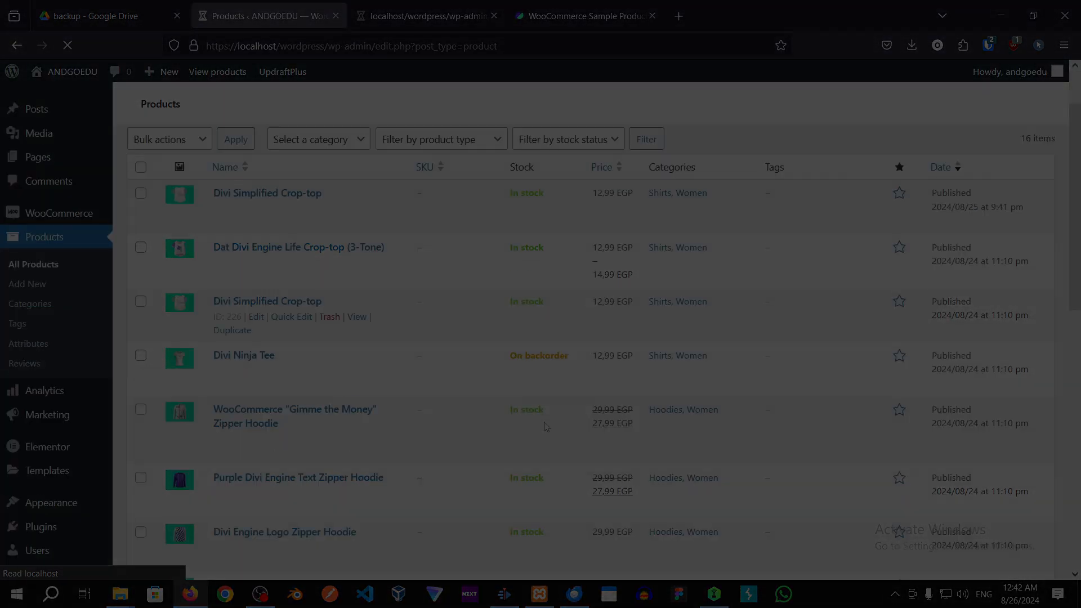
scroll(560, 432, up, 5)
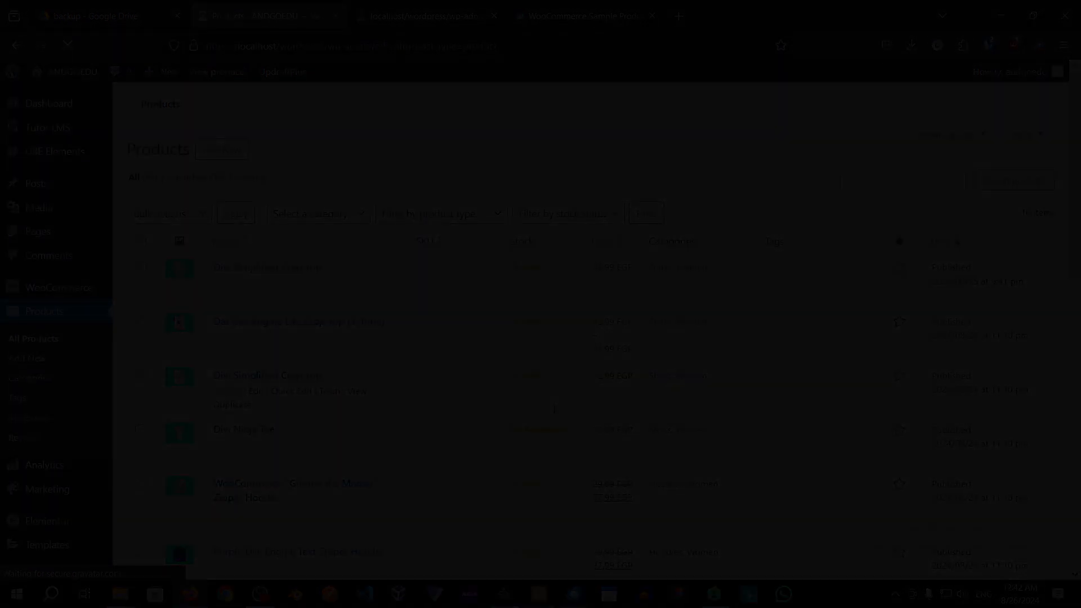